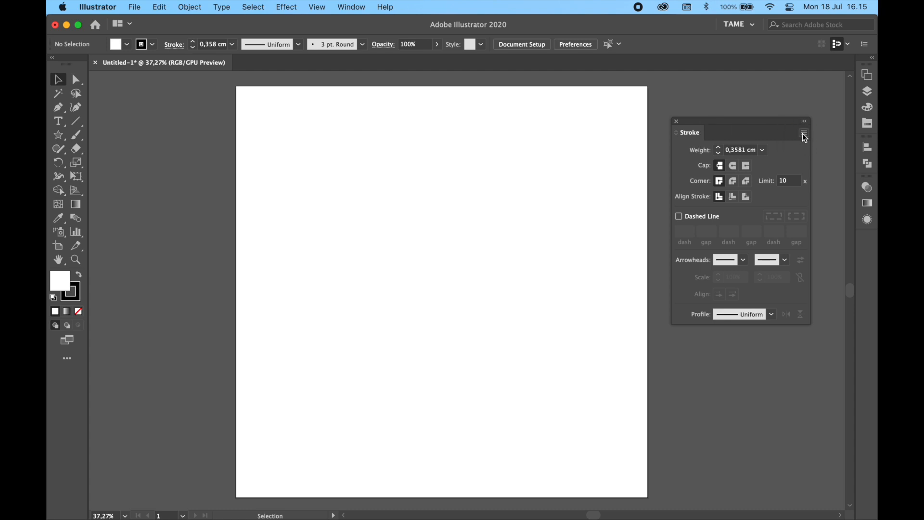
# Close the floating Stroke panel and reopen it
pyautogui.click(677, 122)
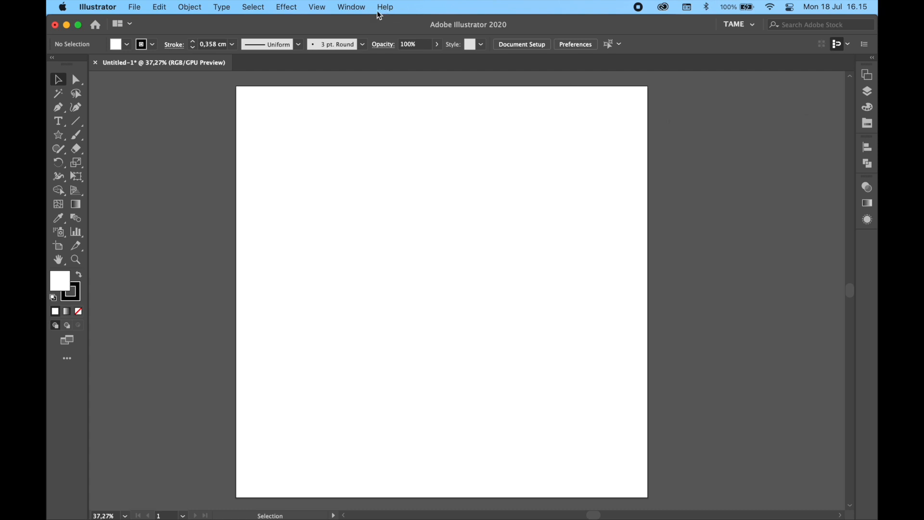
pyautogui.click(346, 8)
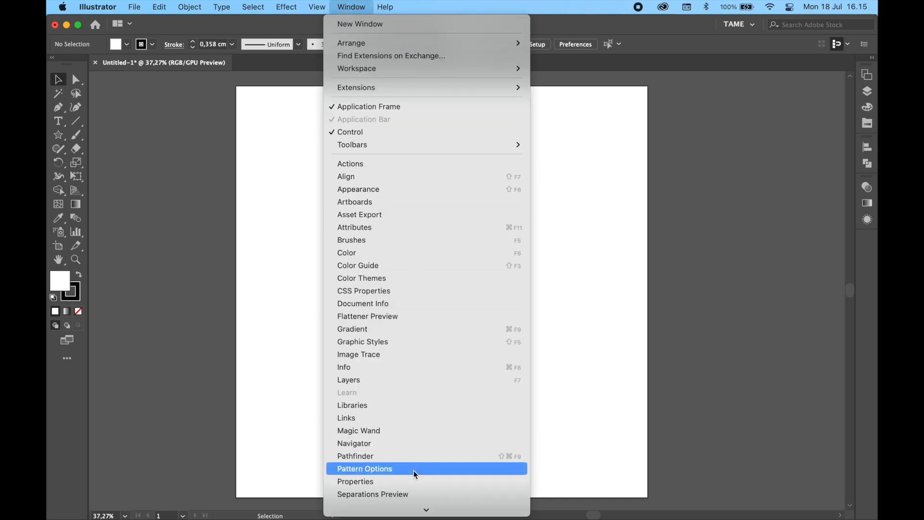
pyautogui.moveTo(417, 509)
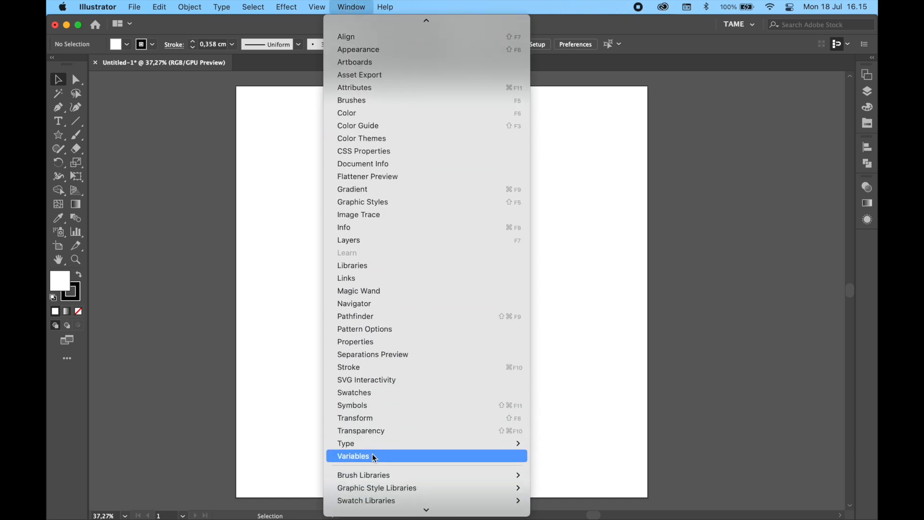
pyautogui.click(363, 368)
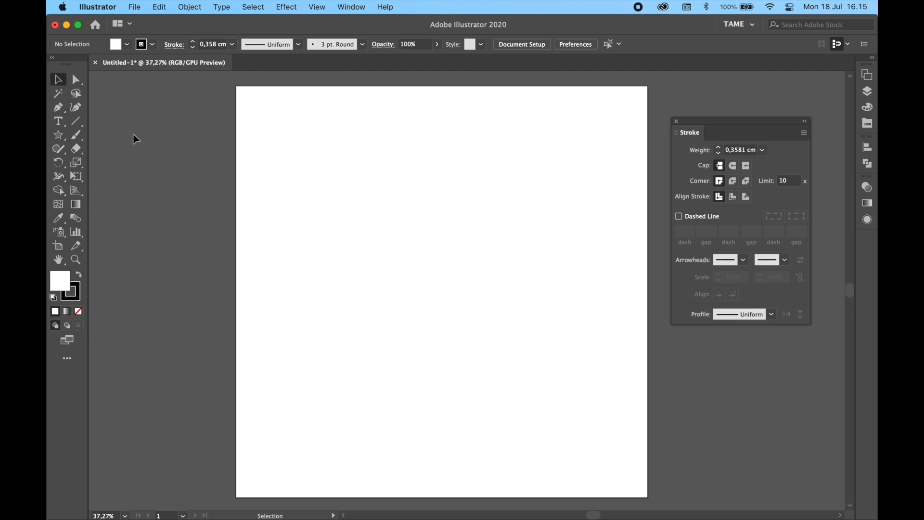
# Draw a straight horizontal path about 838 px long across the upper part of the artboard with the Pen tool
pyautogui.click(59, 108)
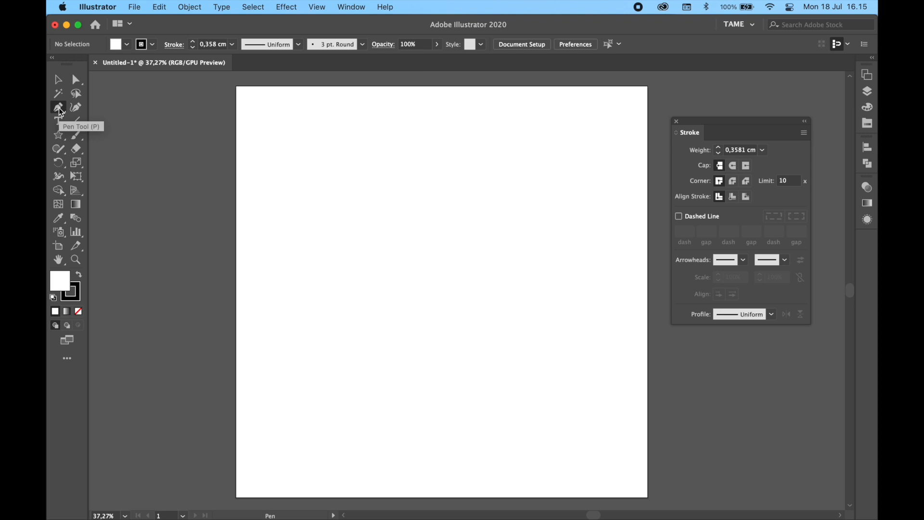
pyautogui.click(289, 156)
pyautogui.click(607, 157)
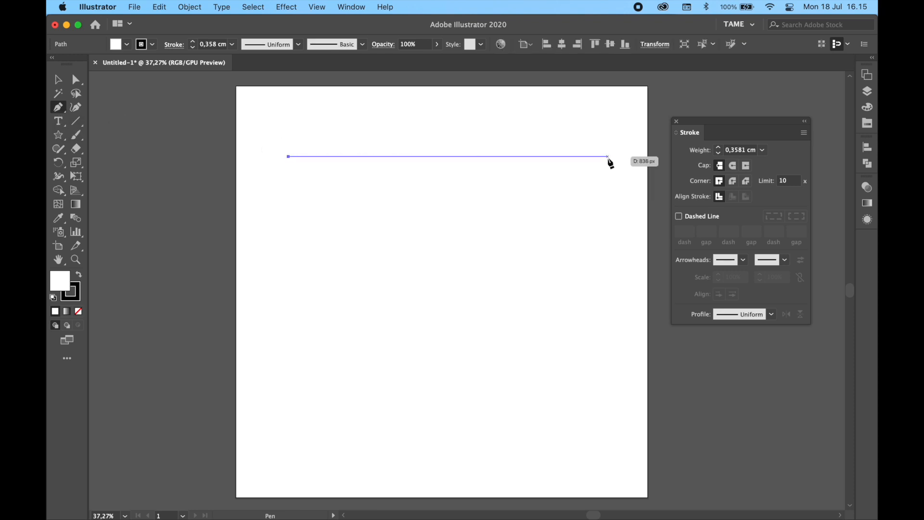
# Set the horizontal line's stroke weight to 0,5 cm and deselect it
pyautogui.click(56, 80)
pyautogui.click(718, 148)
pyautogui.click(719, 147)
pyautogui.click(719, 147)
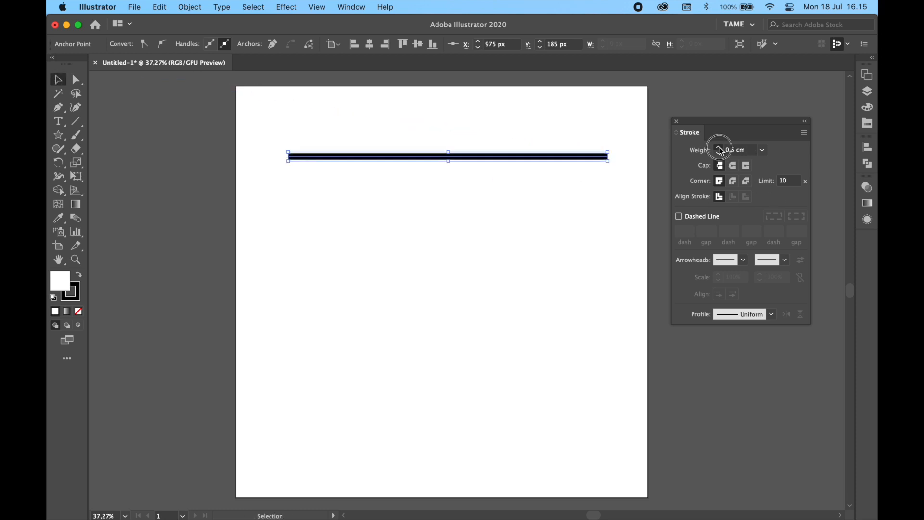
pyautogui.click(718, 148)
pyautogui.click(718, 154)
pyautogui.click(719, 153)
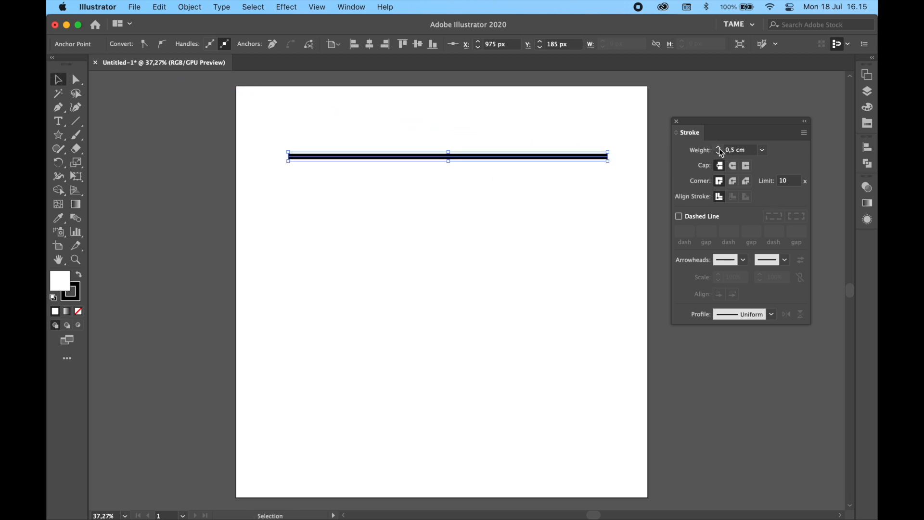
pyautogui.click(569, 208)
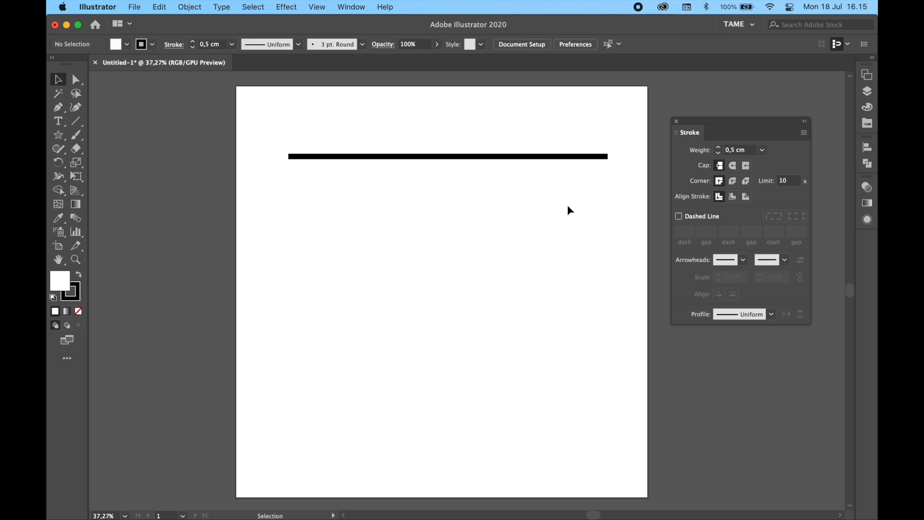
# Move the line slightly up and to the left so it sits centred across the artboard
pyautogui.moveTo(493, 158); pyautogui.dragTo(487, 156)
pyautogui.click(470, 116)
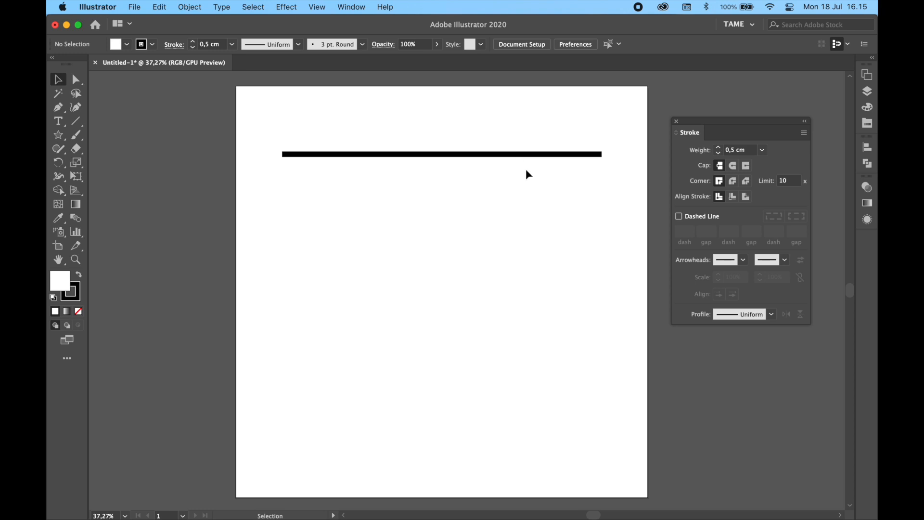
pyautogui.click(494, 154)
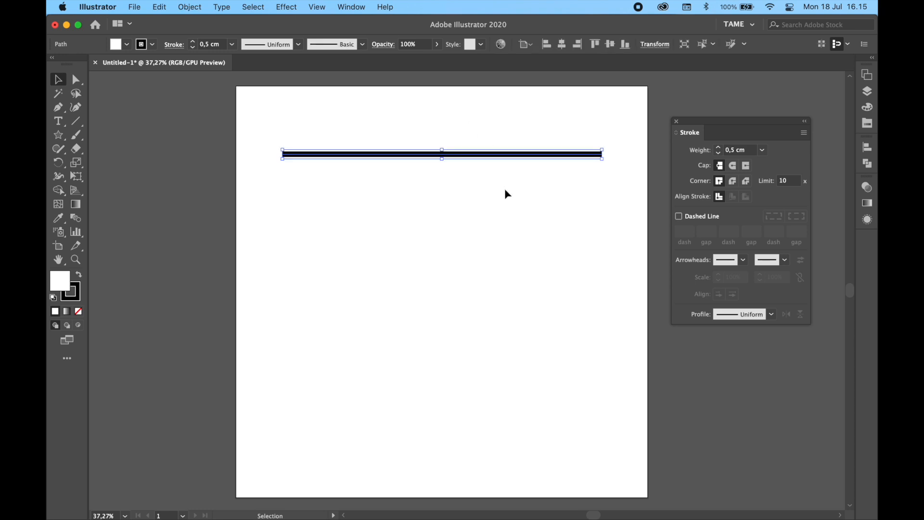
pyautogui.click(505, 190)
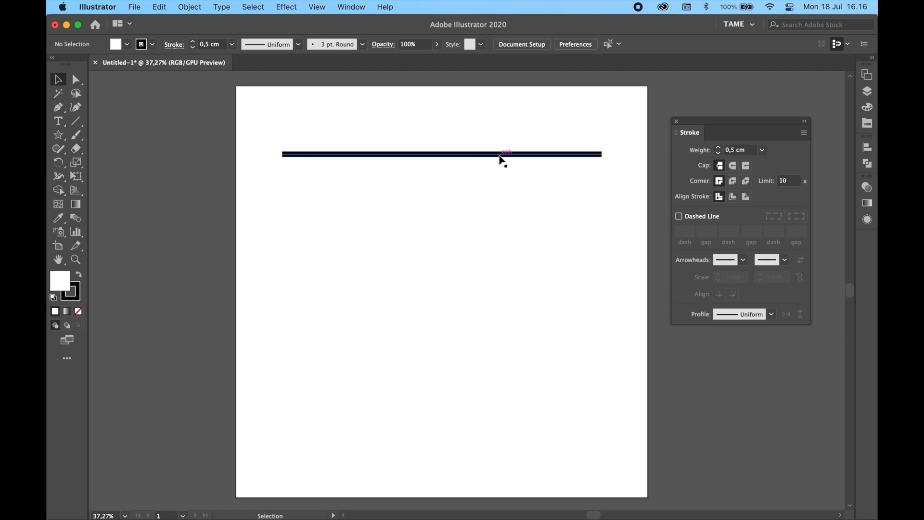
# Duplicate the line just below the original and shorten the copy to about a tenth of its length
pyautogui.moveTo(500, 156); pyautogui.dragTo(542, 182)
pyautogui.press('super+z')
pyautogui.moveTo(603, 183); pyautogui.dragTo(317, 182)
pyautogui.click(362, 192)
# Raise the short dash's stroke weight to 0,5 cm to match the line above
pyautogui.click(286, 182)
pyautogui.click(718, 148)
pyautogui.click(718, 148)
pyautogui.click(718, 147)
pyautogui.click(718, 147)
pyautogui.click(503, 229)
# Copy the short dash a small gap to the right and repeat the duplication to build an evenly spaced row
pyautogui.moveTo(312, 182); pyautogui.dragTo(387, 186)
pyautogui.press('super+d')
pyautogui.press('super+d')
pyautogui.press('super+d')
pyautogui.press('super+d')
pyautogui.press('super+d')
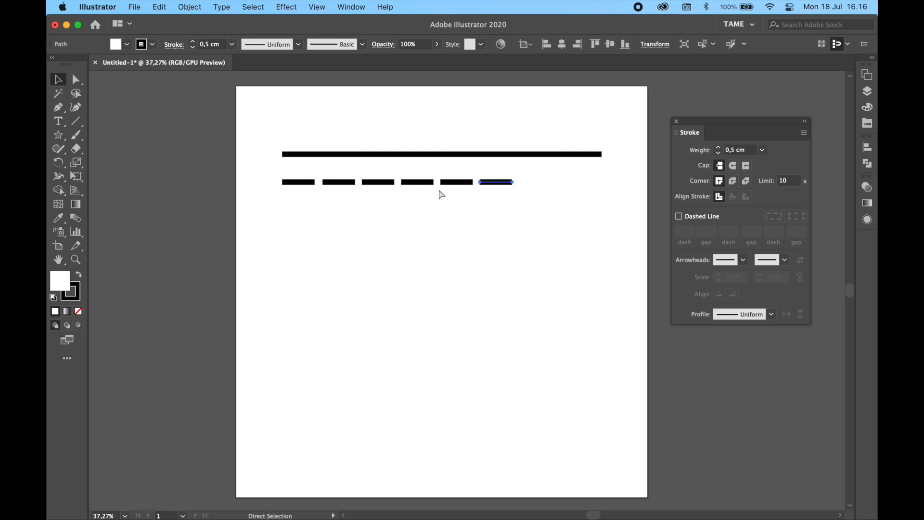
# Scale the whole row of dashes so it ends level with the solid line above
pyautogui.moveTo(580, 224); pyautogui.dragTo(302, 187)
pyautogui.moveTo(593, 184); pyautogui.dragTo(599, 188)
pyautogui.click(597, 222)
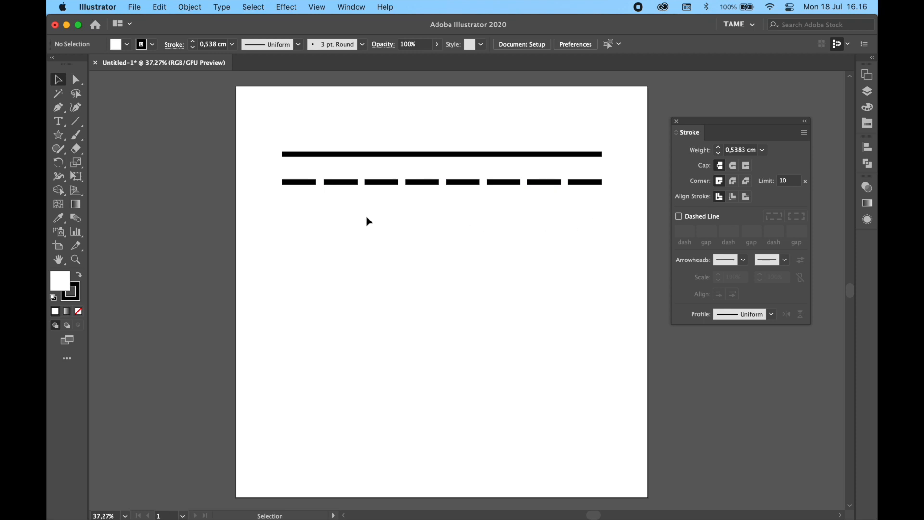
# Shift the first dash of the row to the left and the second dash slightly upward
pyautogui.moveTo(283, 183); pyautogui.dragTo(273, 182)
pyautogui.moveTo(349, 189); pyautogui.dragTo(349, 184)
pyautogui.click(407, 233)
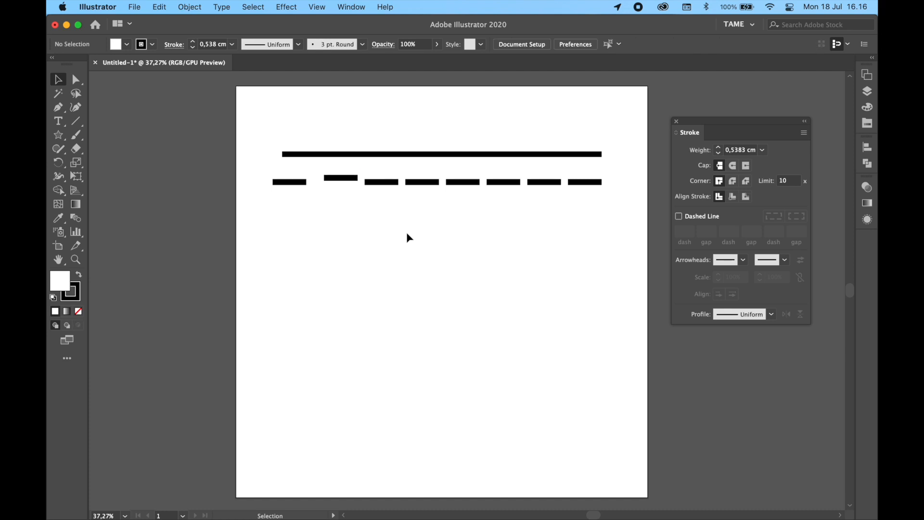
pyautogui.moveTo(421, 253); pyautogui.dragTo(476, 217)
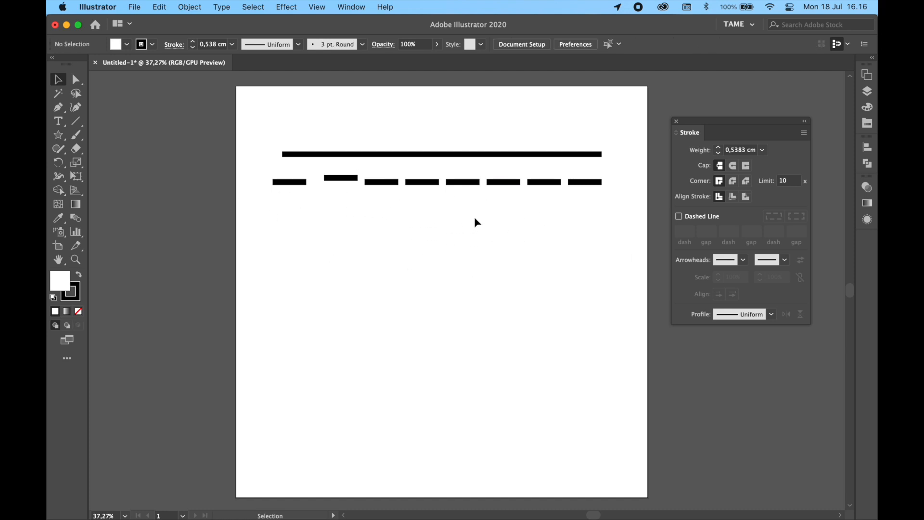
pyautogui.click(467, 159)
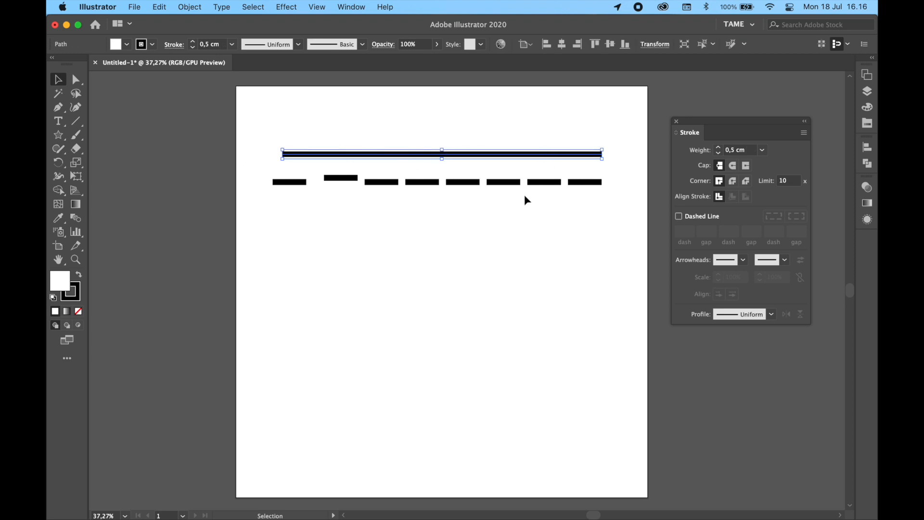
pyautogui.click(550, 249)
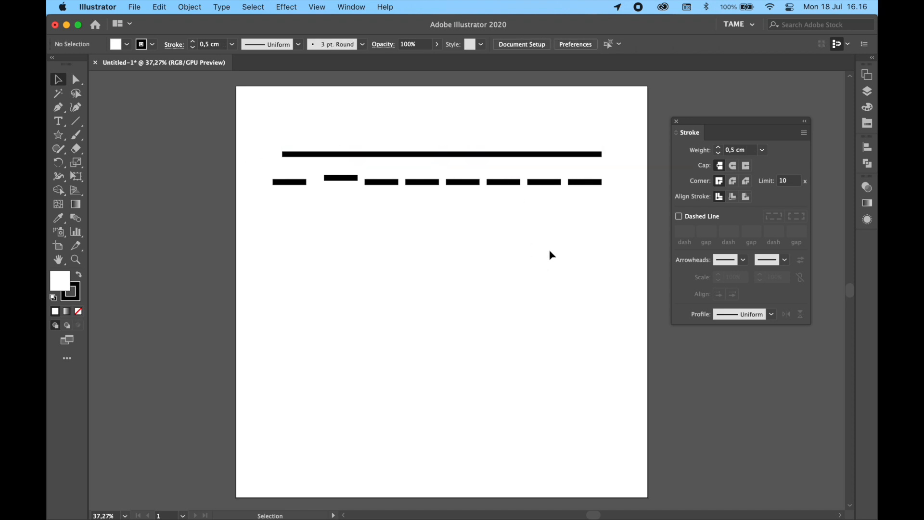
# Select the solid upper line, hide and restore the extra Stroke options, and turn on Dashed Line for it
pyautogui.click(495, 155)
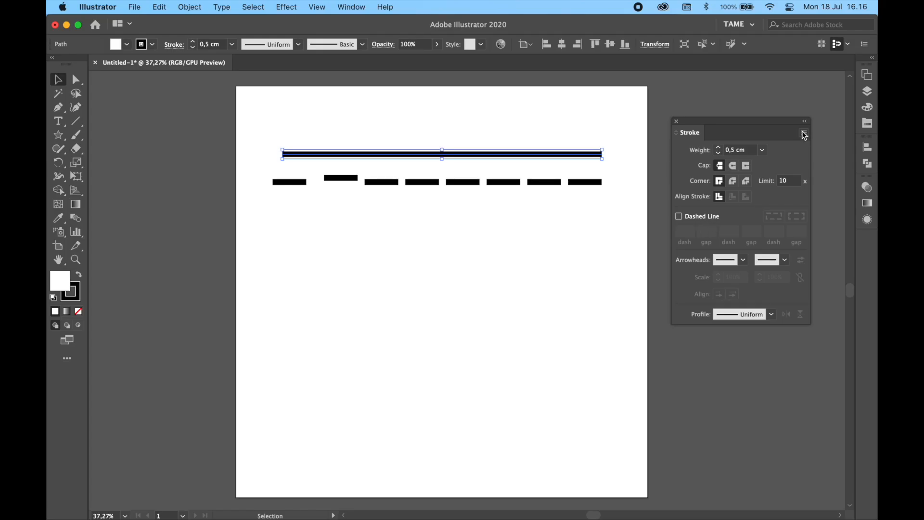
pyautogui.click(804, 134)
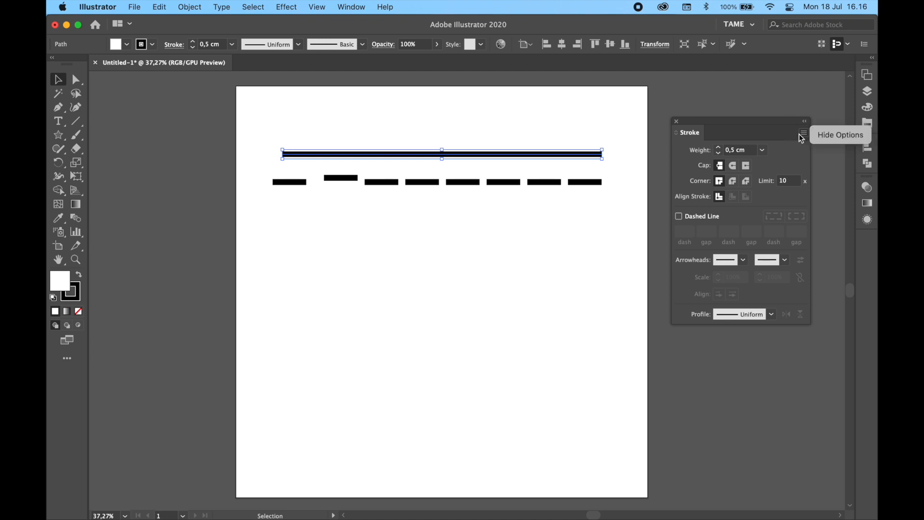
pyautogui.click(823, 138)
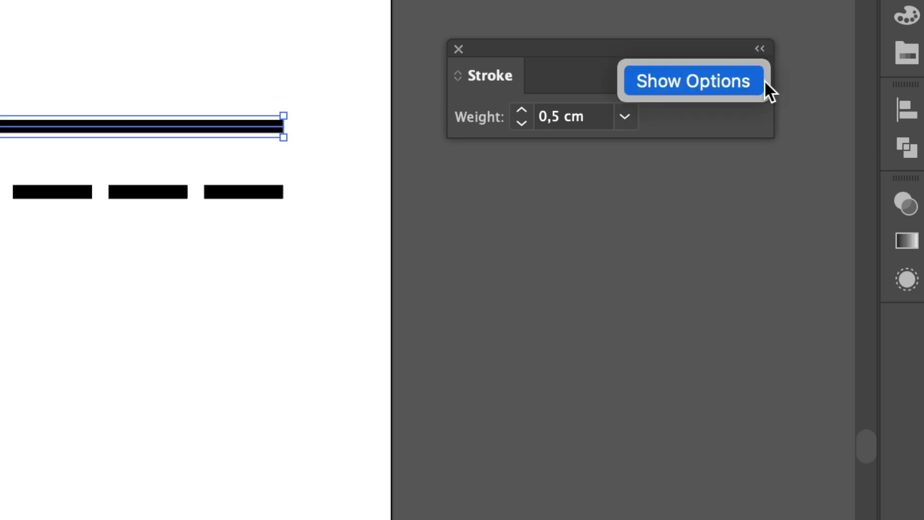
pyautogui.click(685, 81)
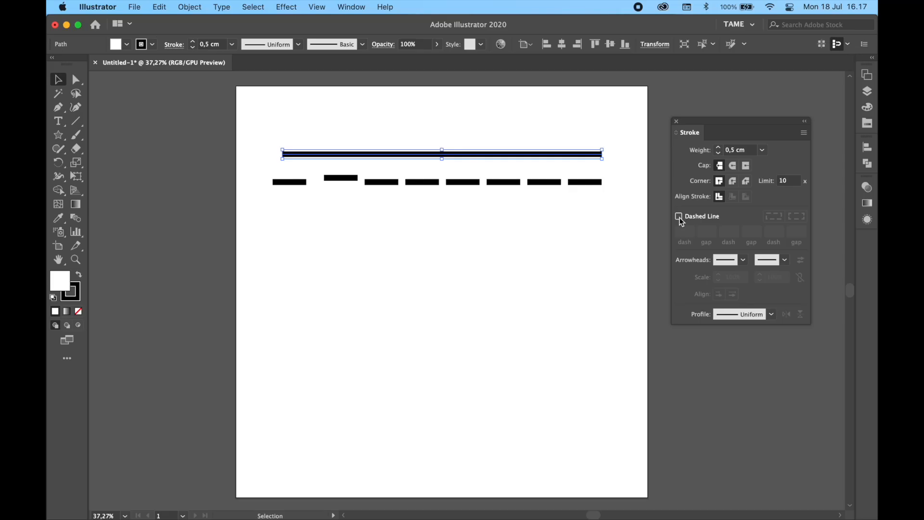
pyautogui.click(679, 216)
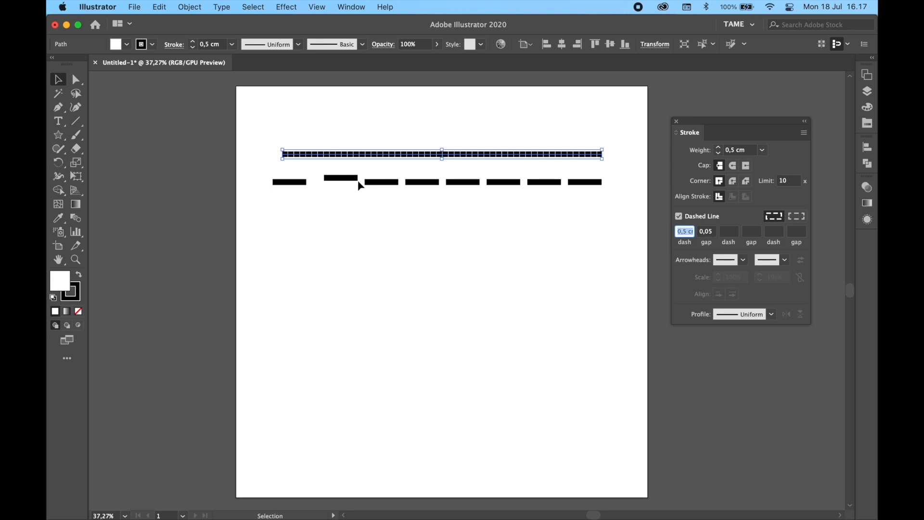
pyautogui.click(499, 173)
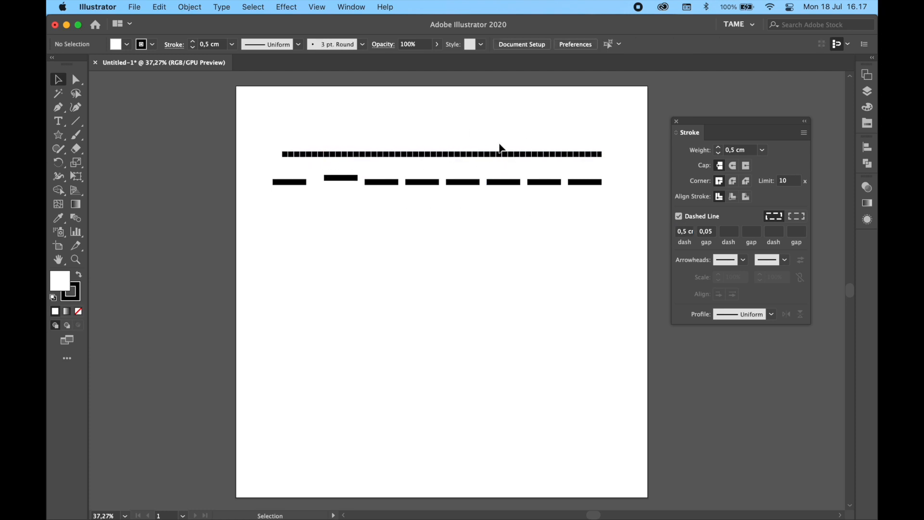
# Reduce the dashed line's stroke weight to 0,2 cm
pyautogui.scroll(3, 500, 145)
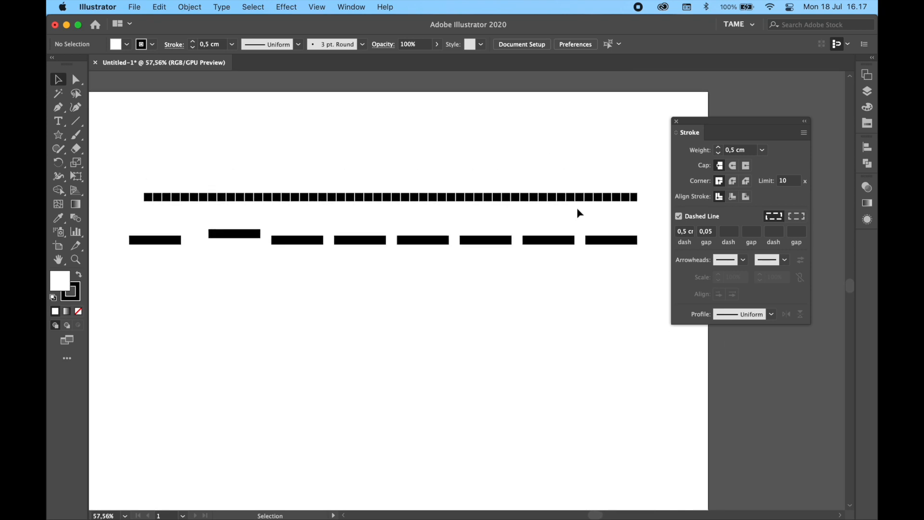
pyautogui.click(570, 198)
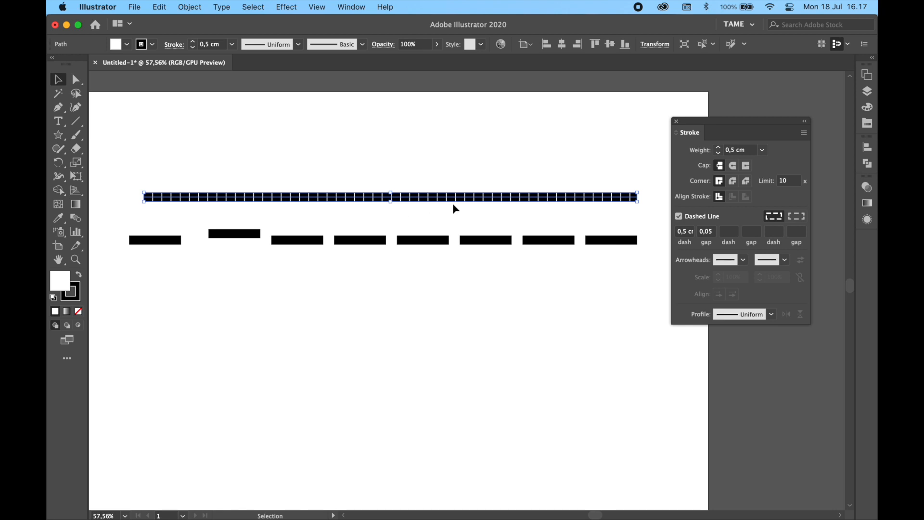
pyautogui.click(499, 155)
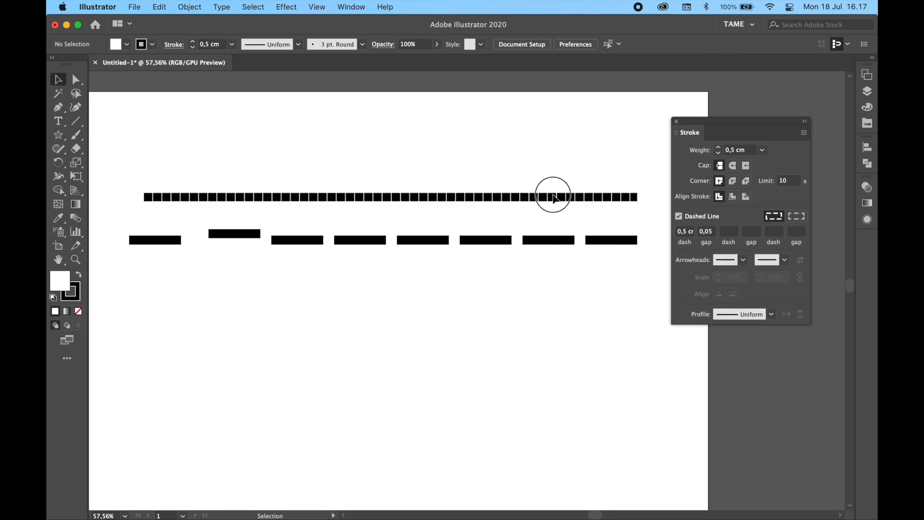
pyautogui.click(556, 198)
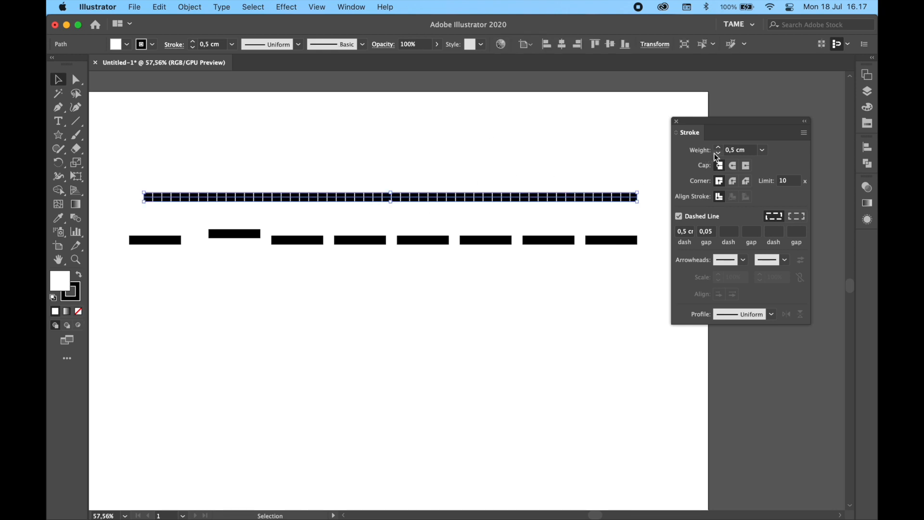
pyautogui.click(716, 153)
pyautogui.click(717, 153)
pyautogui.click(716, 153)
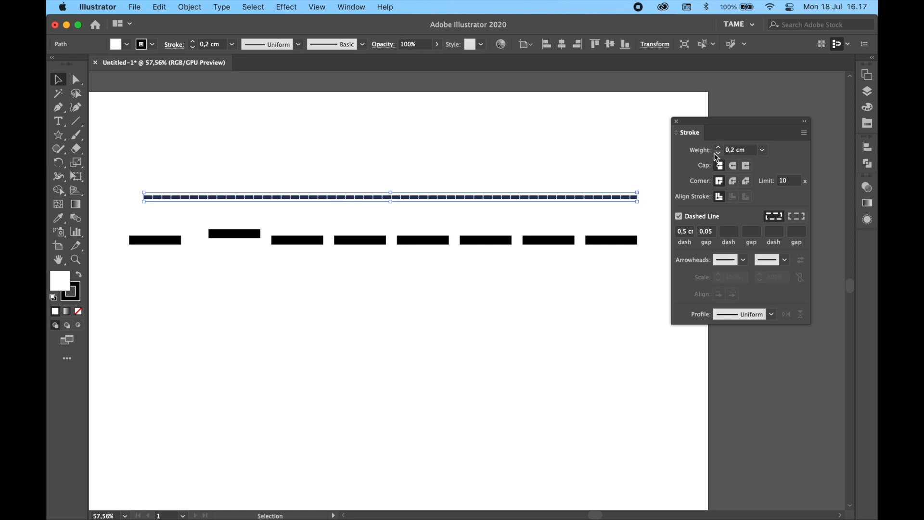
pyautogui.click(663, 183)
# Delete the entire row of manually built dashes below the dashed line
pyautogui.moveTo(621, 284); pyautogui.dragTo(126, 229)
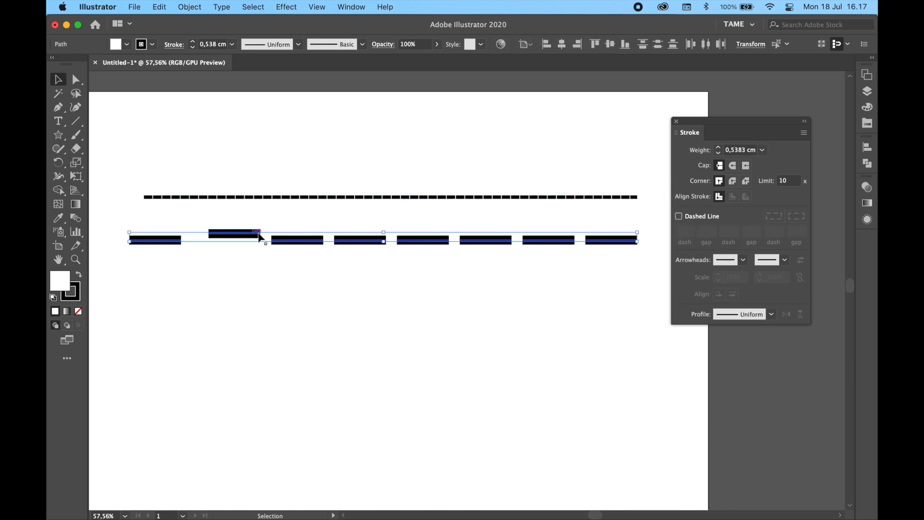
pyautogui.press('Delete')
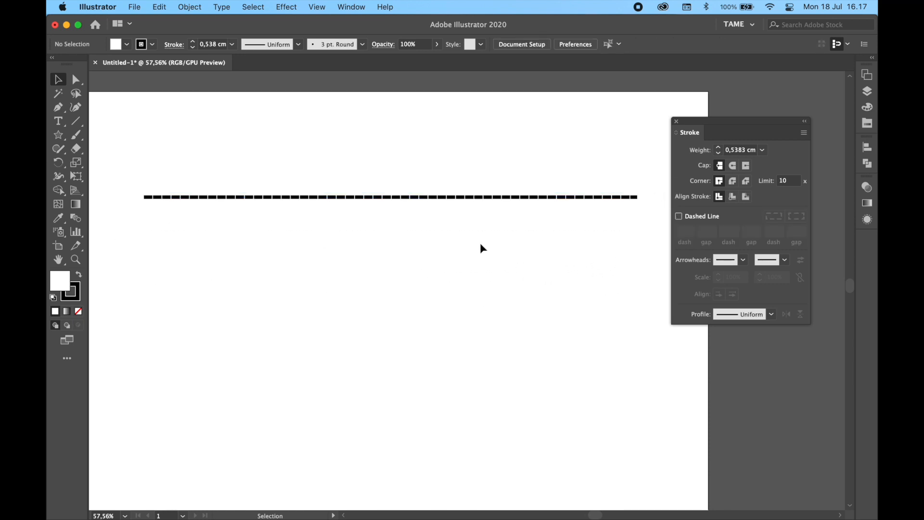
# Set the dash length of the dashed line to 2 cm and deselect it
pyautogui.scroll(2, 482, 248)
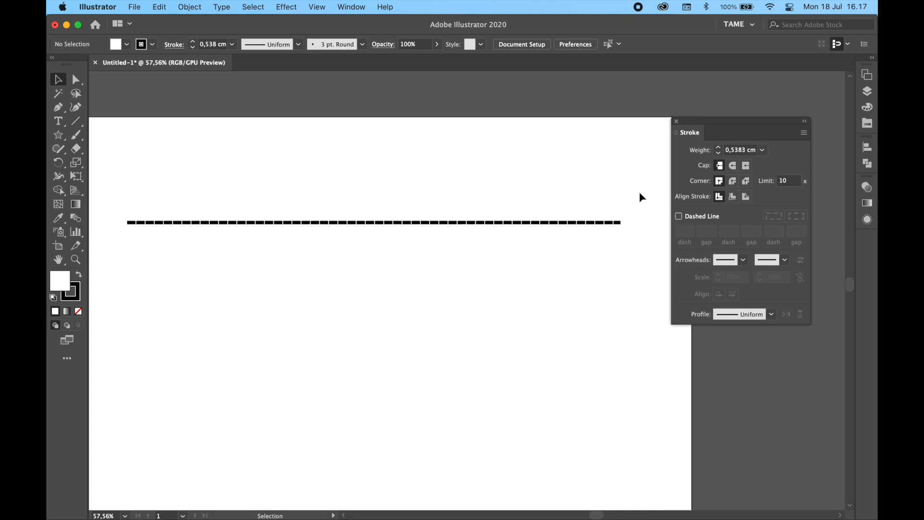
pyautogui.click(599, 223)
pyautogui.click(686, 233)
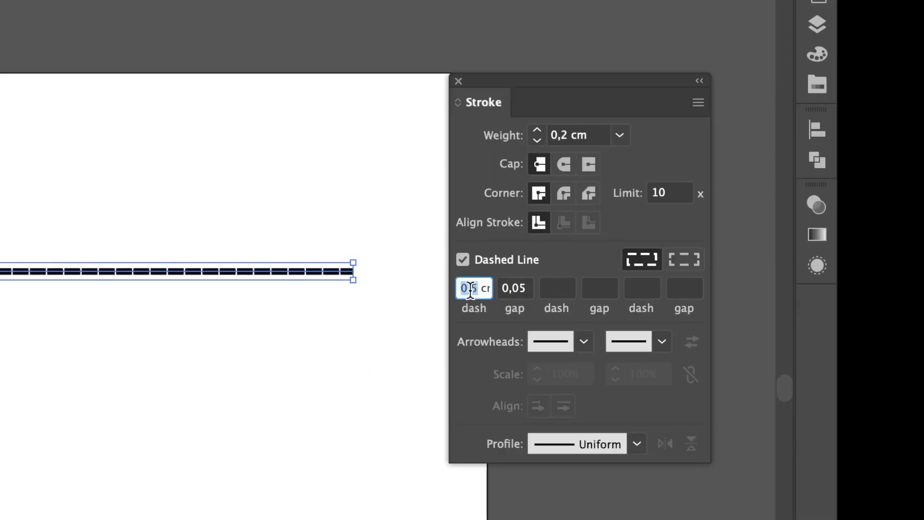
pyautogui.click(474, 289)
pyautogui.moveTo(475, 289); pyautogui.dragTo(452, 286)
pyautogui.write('2')
pyautogui.click(353, 310)
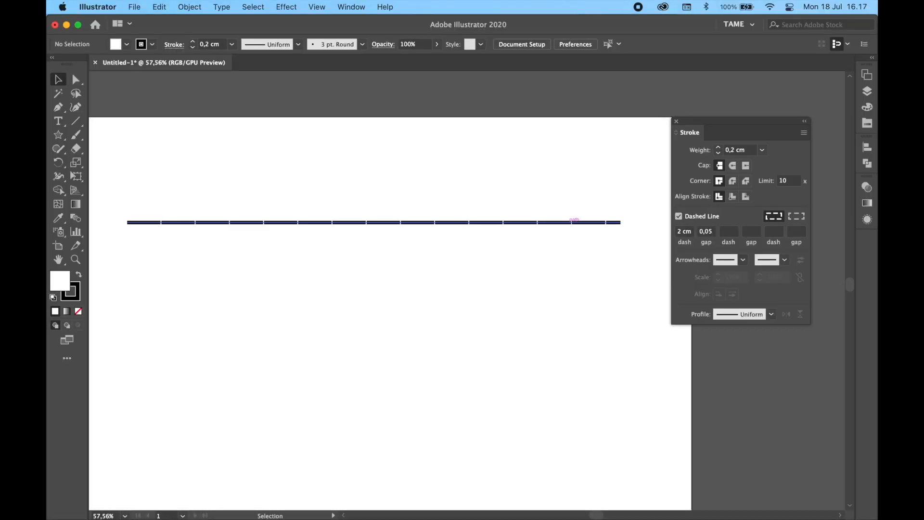
pyautogui.click(219, 272)
pyautogui.click(602, 252)
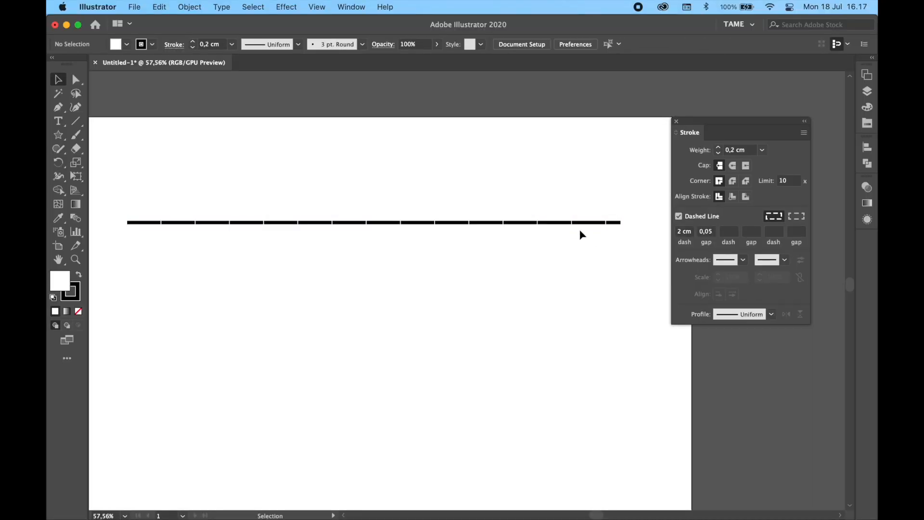
# Set the gap of the dashed line to 1 cm and deselect it
pyautogui.click(580, 223)
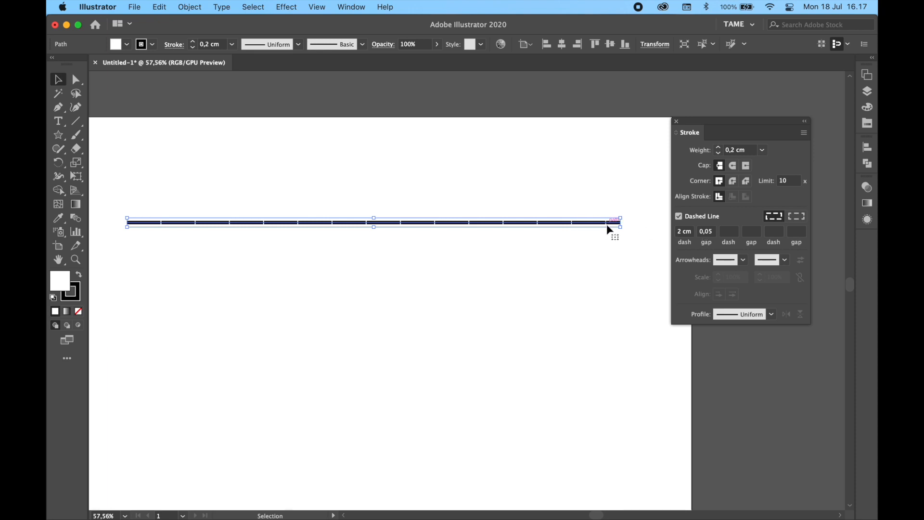
pyautogui.click(706, 232)
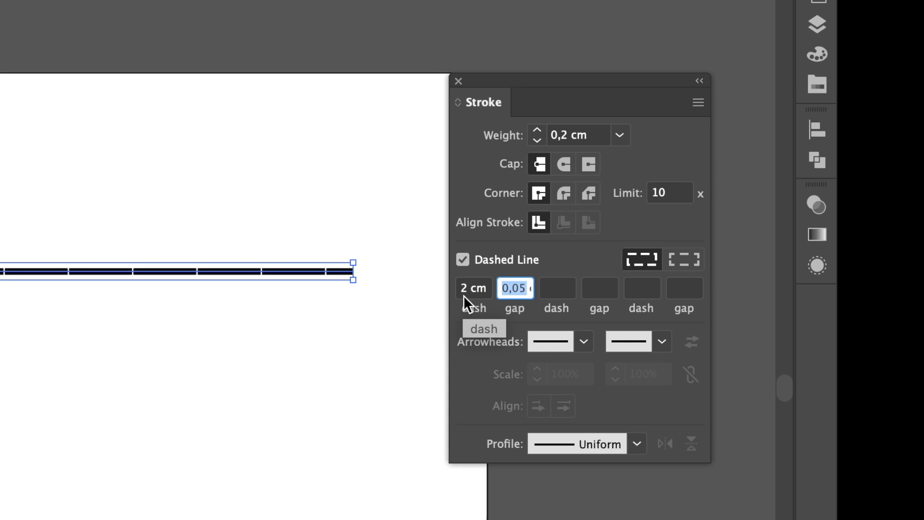
pyautogui.write('1 cm')
pyautogui.click(227, 330)
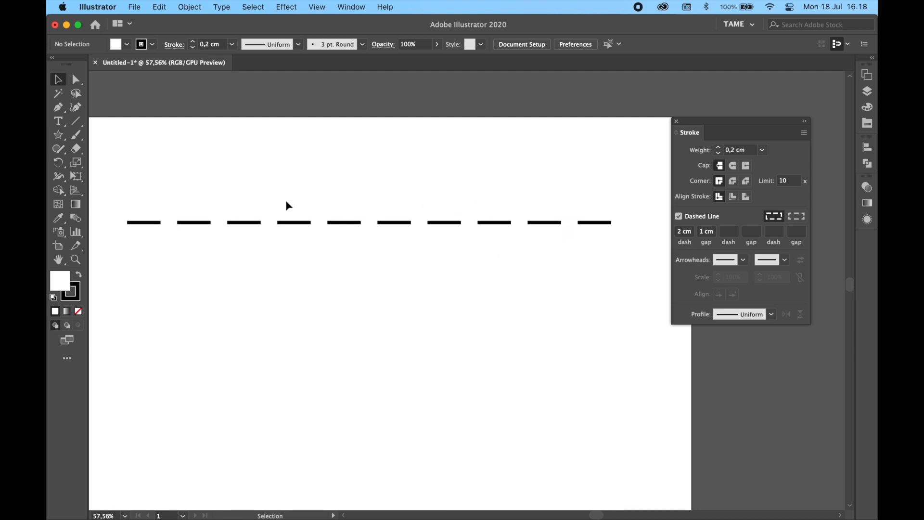
# Increase the dashed line's stroke weight to 0,6 cm and deselect it
pyautogui.click(560, 220)
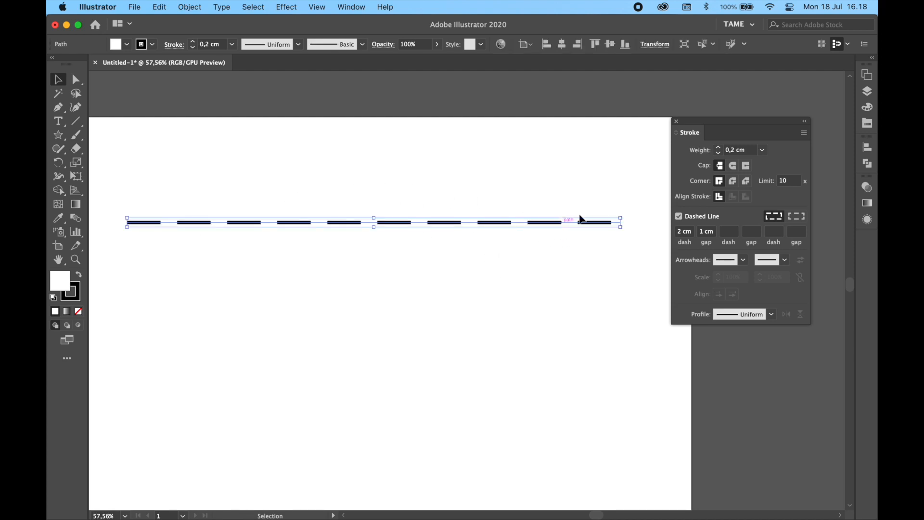
pyautogui.click(718, 148)
pyautogui.click(718, 147)
pyautogui.click(718, 148)
pyautogui.click(718, 147)
pyautogui.click(583, 181)
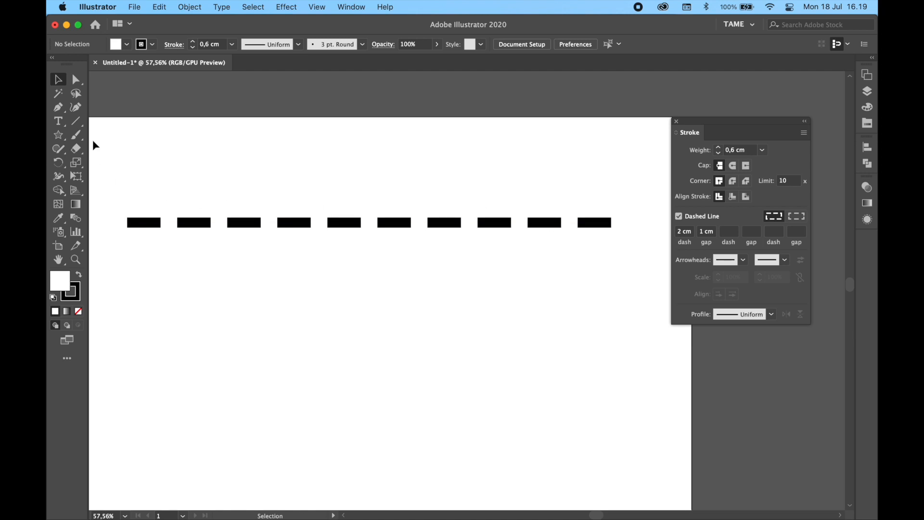
# Draw a long curvy open dashed path with the Pen tool below the straight line, looping back and ending in a short straight segment
pyautogui.click(62, 108)
pyautogui.rightClick(252, 264)
pyautogui.click(228, 312)
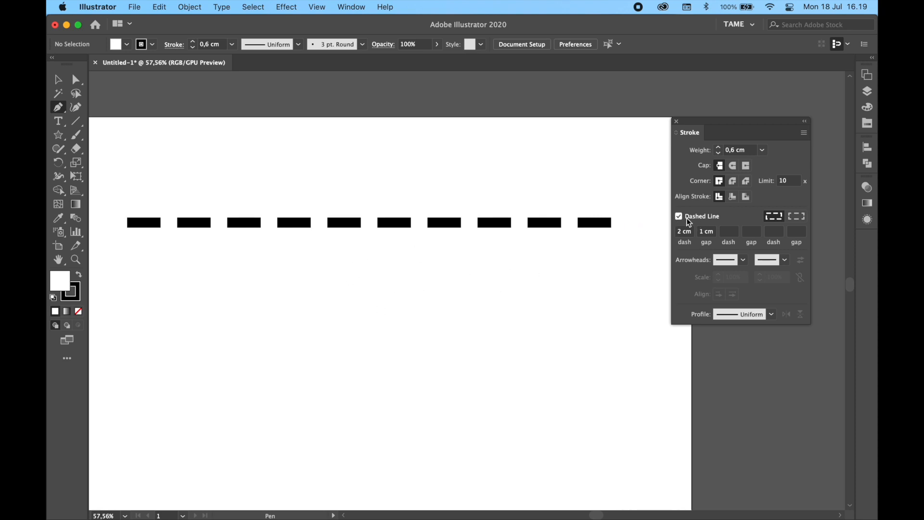
pyautogui.click(127, 347)
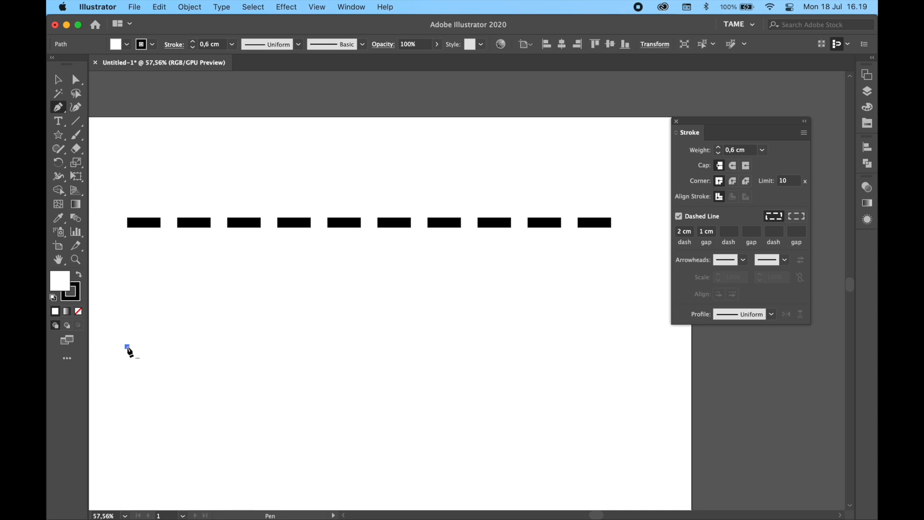
pyautogui.moveTo(291, 303); pyautogui.dragTo(439, 343)
pyautogui.moveTo(492, 282); pyautogui.dragTo(543, 279)
pyautogui.moveTo(627, 320); pyautogui.dragTo(631, 404)
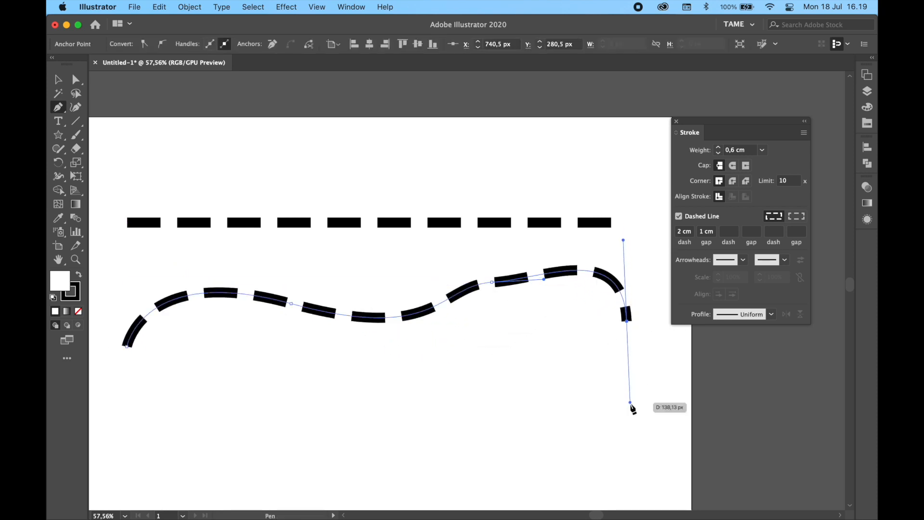
pyautogui.moveTo(509, 373); pyautogui.dragTo(428, 438)
pyautogui.moveTo(337, 432); pyautogui.dragTo(319, 354)
pyautogui.moveTo(232, 361); pyautogui.dragTo(199, 424)
pyautogui.click(301, 446)
pyautogui.click(163, 450)
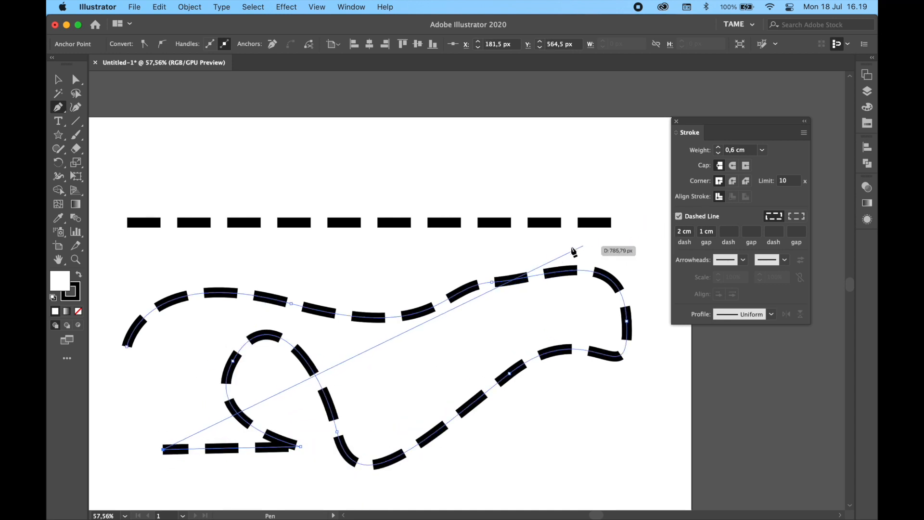
pyautogui.click(58, 80)
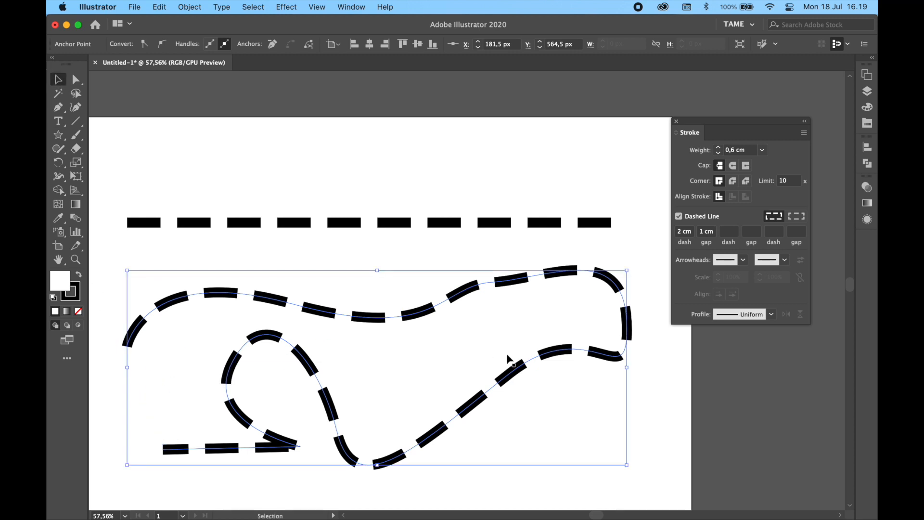
# Move the straight and the curvy dashed lines together off the artboard to its left and deselect them
pyautogui.click(523, 372)
pyautogui.moveTo(563, 404); pyautogui.dragTo(540, 293)
pyautogui.scroll(-5, 562, 341)
pyautogui.scroll(-1, 561, 341)
pyautogui.moveTo(553, 335); pyautogui.dragTo(297, 186)
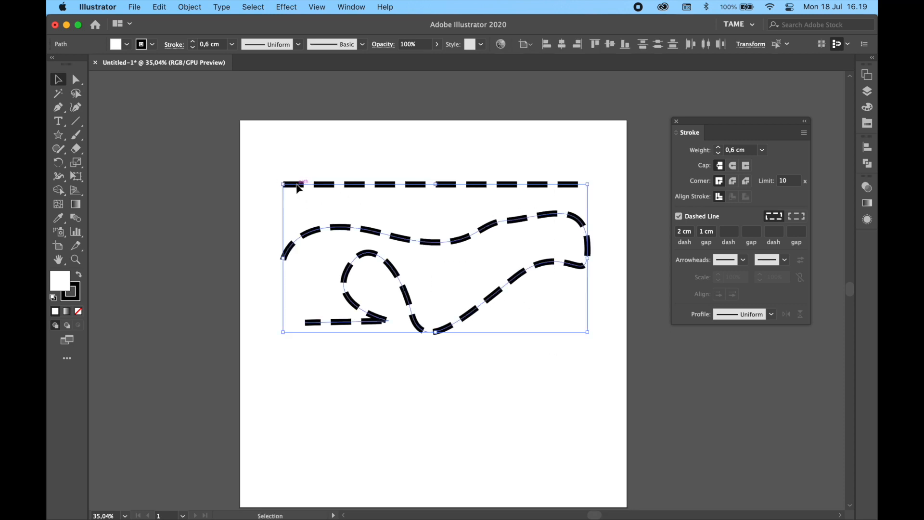
pyautogui.click(551, 361)
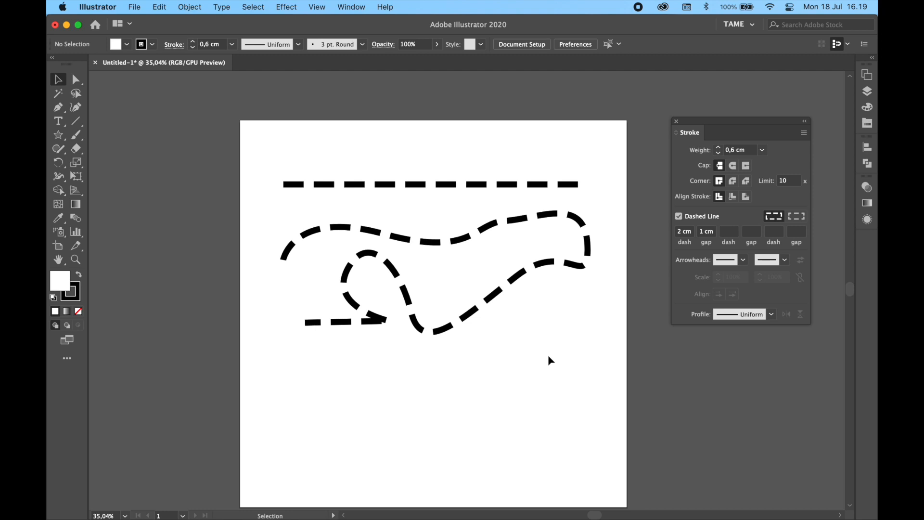
pyautogui.moveTo(537, 349)
pyautogui.mouseDown()
pyautogui.moveTo(429, 243)
pyautogui.moveTo(439, 229)
pyautogui.moveTo(264, 107)
pyautogui.moveTo(147, 221)
pyautogui.mouseUp()
pyautogui.moveTo(248, 200); pyautogui.dragTo(168, 206)
pyautogui.click(316, 206)
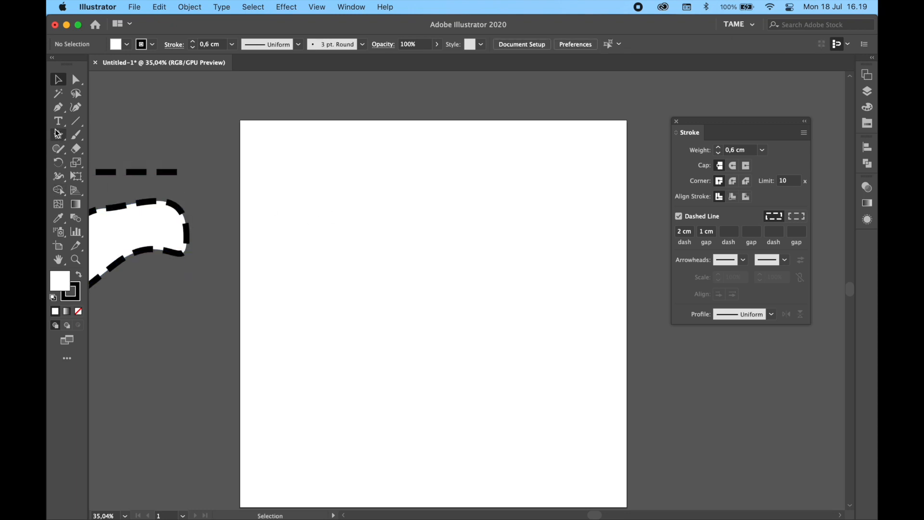
# Draw a nearly square rectangle about half the artboard's width, turn off its Dashed Line option and shift it slightly left
pyautogui.moveTo(59, 140); pyautogui.dragTo(108, 134)
pyautogui.moveTo(382, 223); pyautogui.dragTo(570, 403)
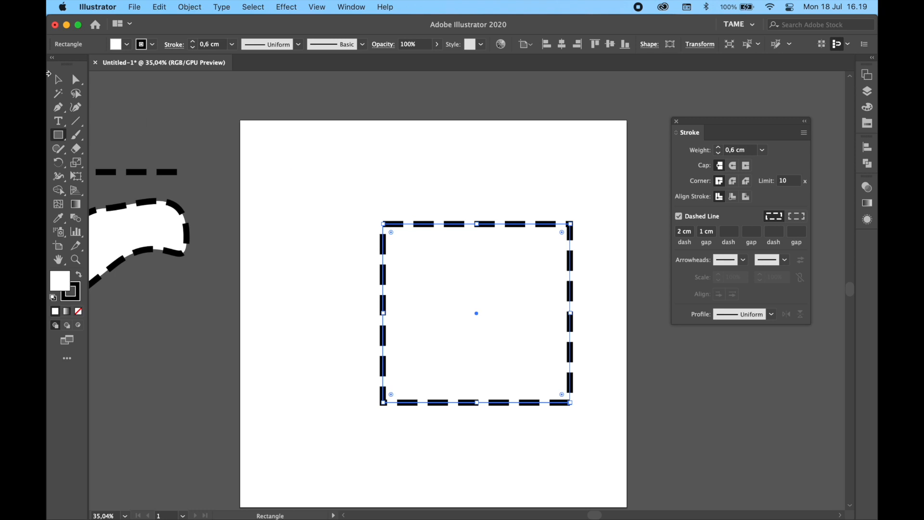
pyautogui.click(61, 83)
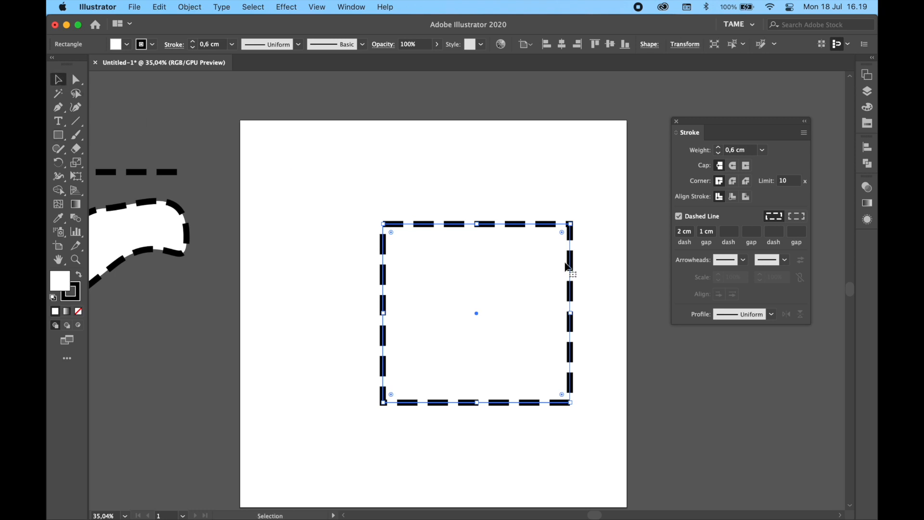
pyautogui.click(702, 221)
pyautogui.moveTo(572, 276); pyautogui.dragTo(536, 275)
# Fill the rectangle with dark red (A80C0C) and nudge it slightly toward the artboard's upper left
pyautogui.doubleClick(52, 281)
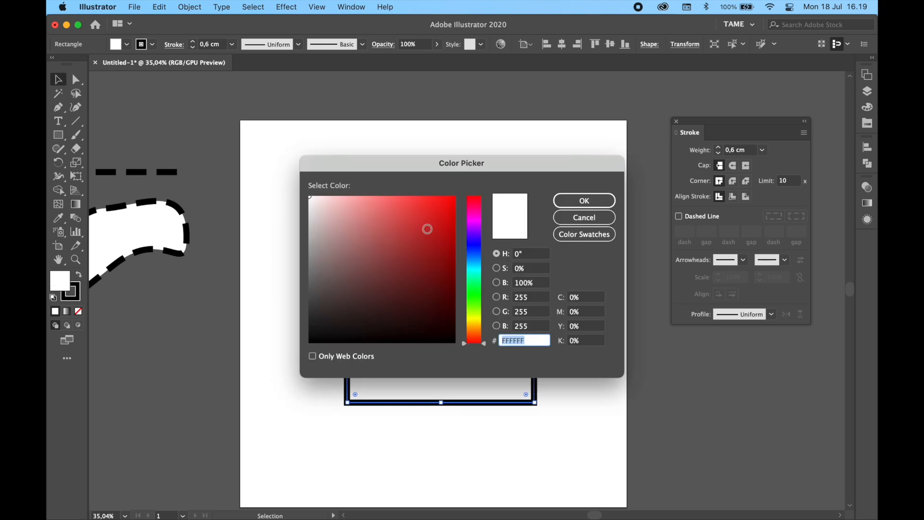
pyautogui.click(445, 244)
pyautogui.click(583, 200)
pyautogui.moveTo(470, 294); pyautogui.dragTo(464, 288)
pyautogui.click(559, 264)
pyautogui.click(403, 275)
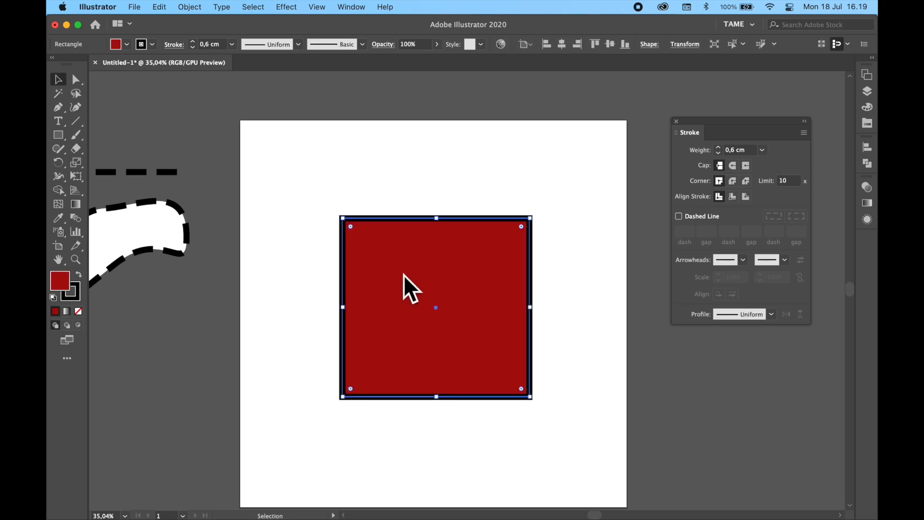
# Remove the red rectangle's stroke colour and reselect the rectangle
pyautogui.click(67, 297)
pyautogui.click(78, 311)
pyautogui.click(57, 279)
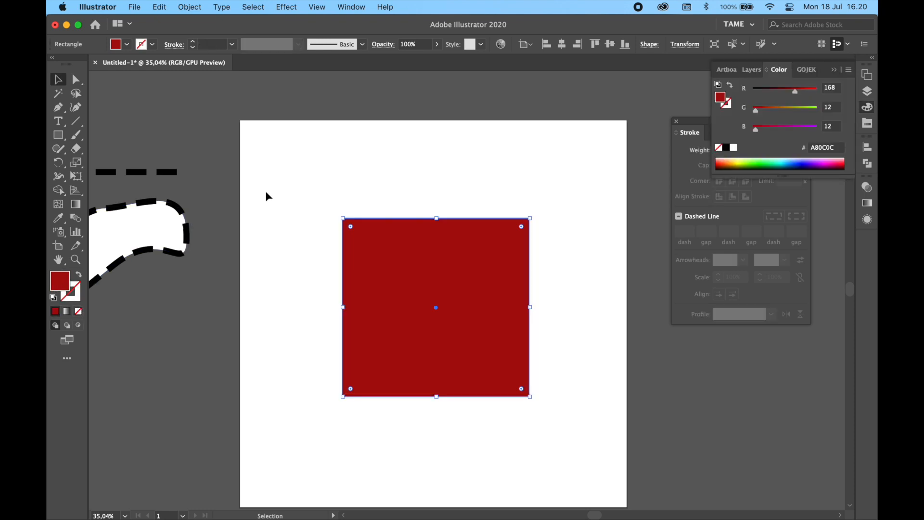
pyautogui.click(377, 189)
pyautogui.click(490, 293)
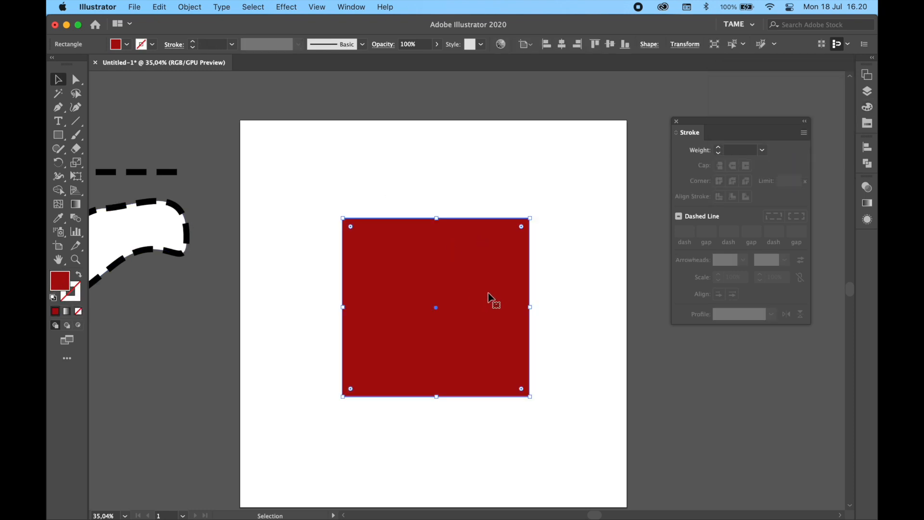
pyautogui.click(551, 217)
pyautogui.click(477, 262)
pyautogui.click(533, 434)
pyautogui.click(491, 365)
# Turn on Dashed Line for the red rectangle without a stroke and deselect it to check its edge
pyautogui.click(701, 218)
pyautogui.click(700, 217)
pyautogui.click(701, 218)
pyautogui.click(603, 210)
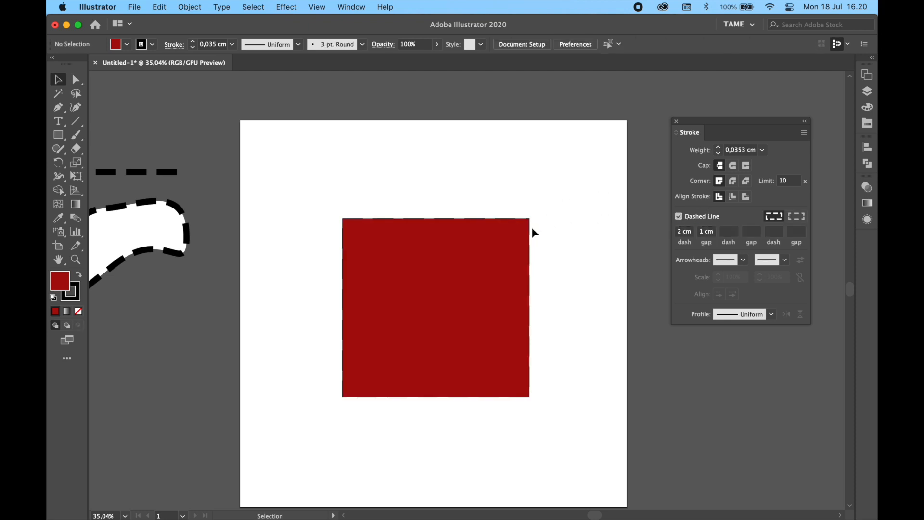
pyautogui.click(571, 312)
pyautogui.click(474, 288)
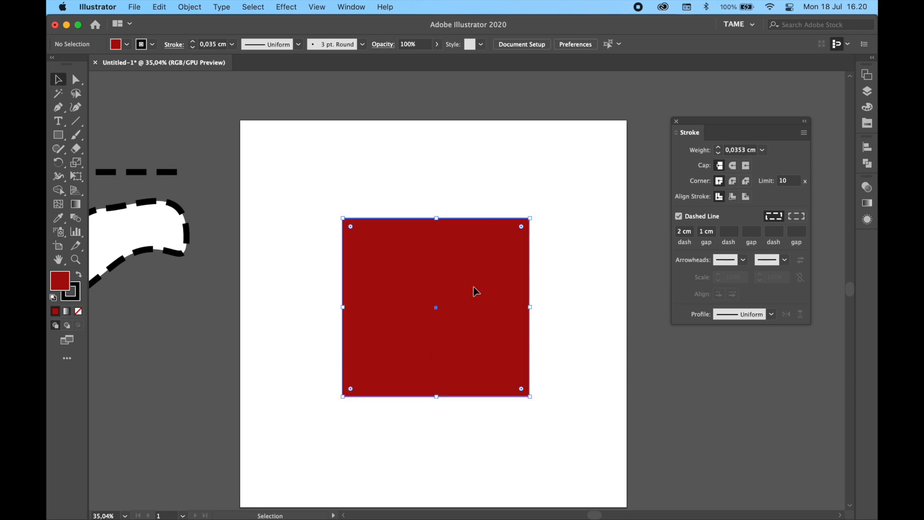
pyautogui.click(561, 263)
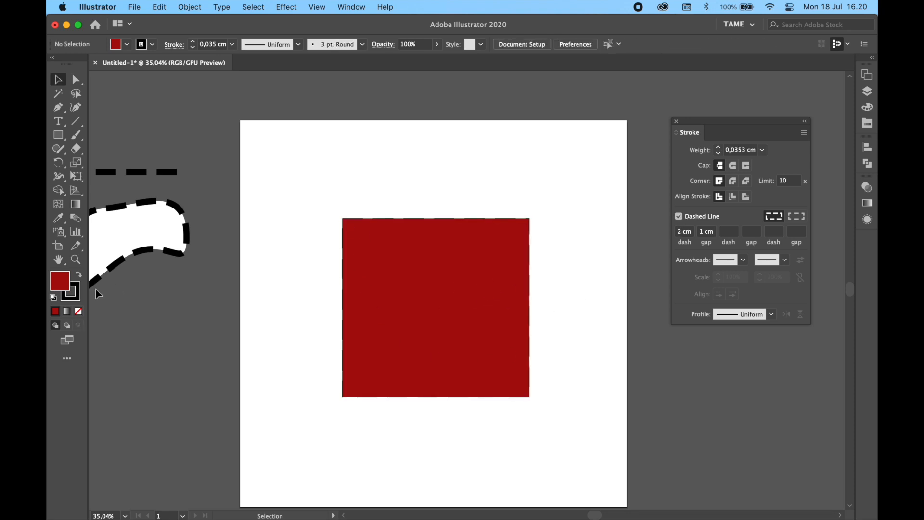
# Undo the dashed line on the red rectangle and set its stroke back to none
pyautogui.press('super+z')
pyautogui.click(427, 183)
pyautogui.click(71, 296)
pyautogui.click(78, 311)
pyautogui.click(374, 232)
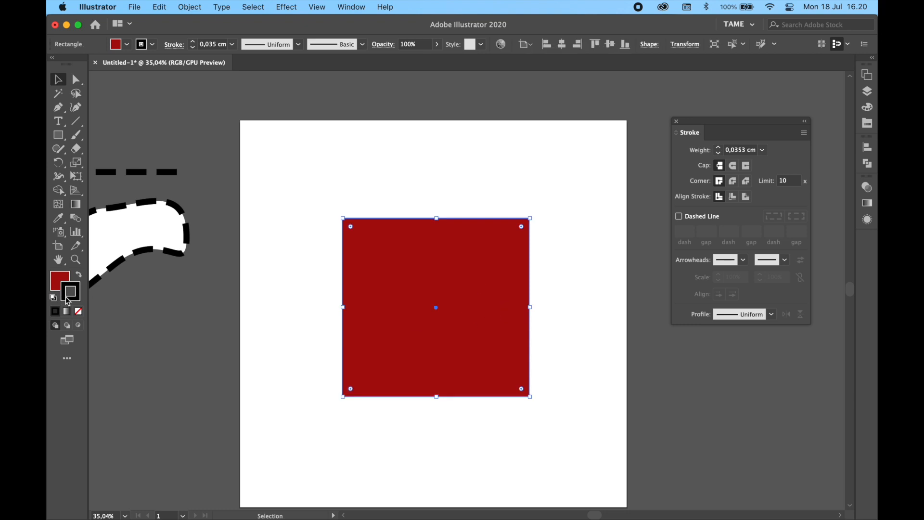
pyautogui.click(78, 312)
pyautogui.click(308, 203)
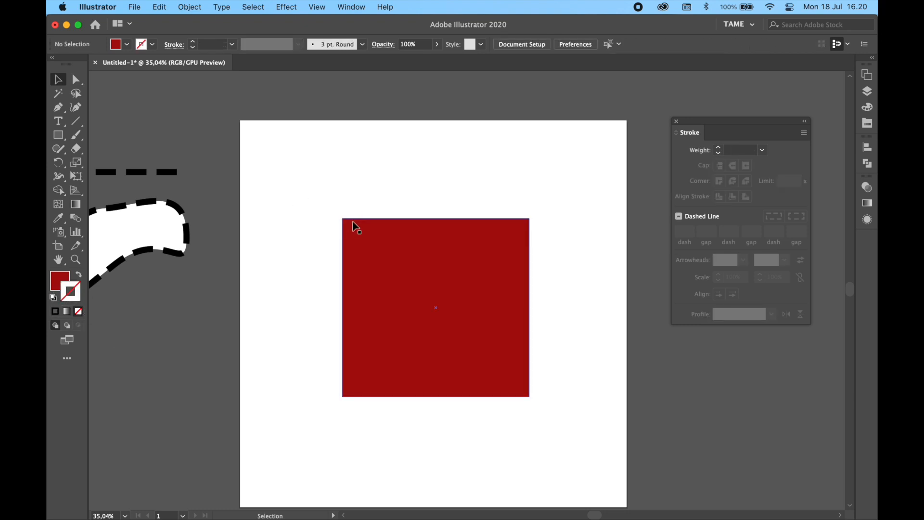
# Turn on Dashed Line for the red rectangle and raise its stroke weight to 0,6 cm
pyautogui.click(420, 274)
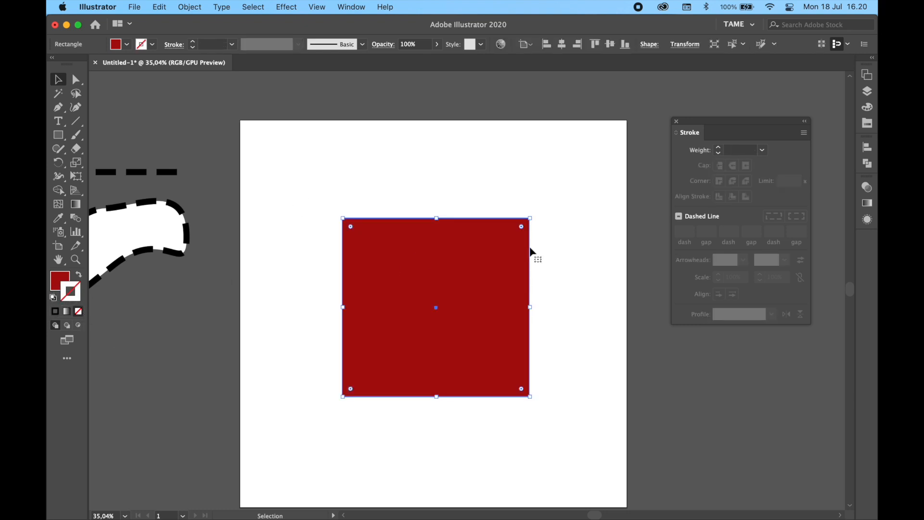
pyautogui.click(712, 218)
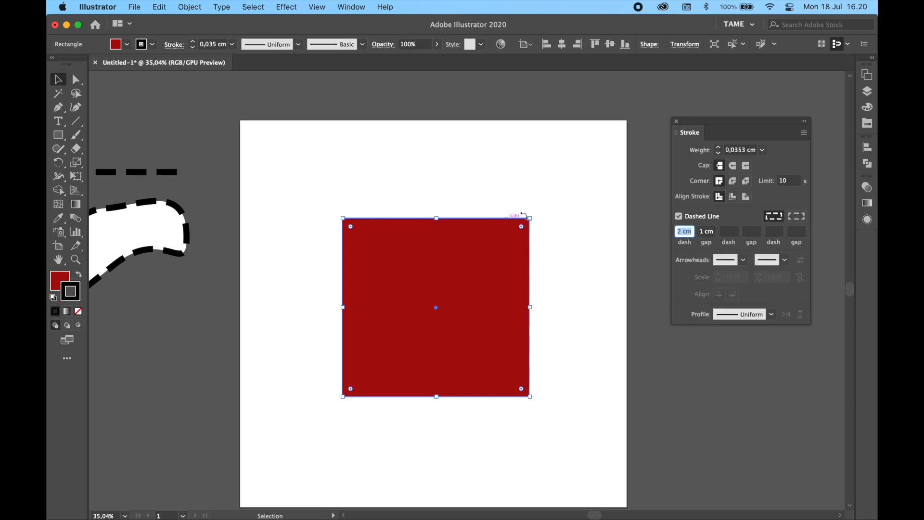
pyautogui.click(540, 247)
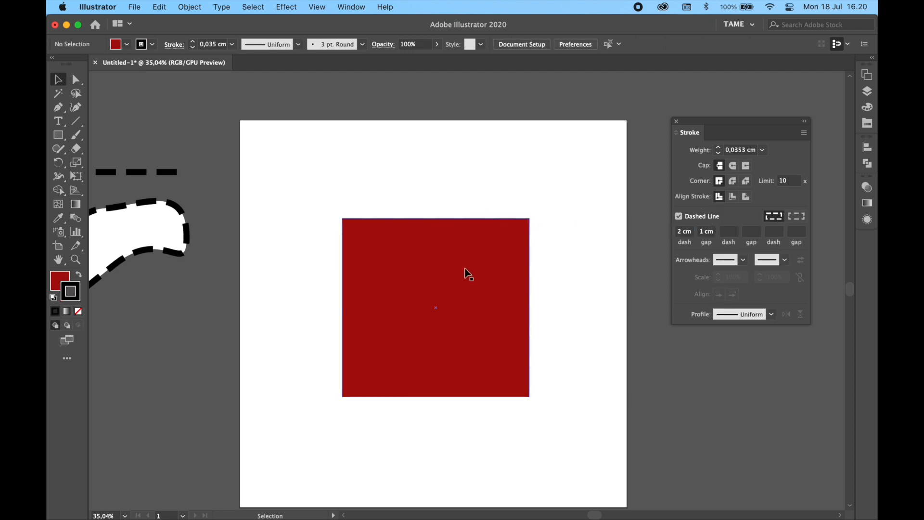
pyautogui.click(487, 306)
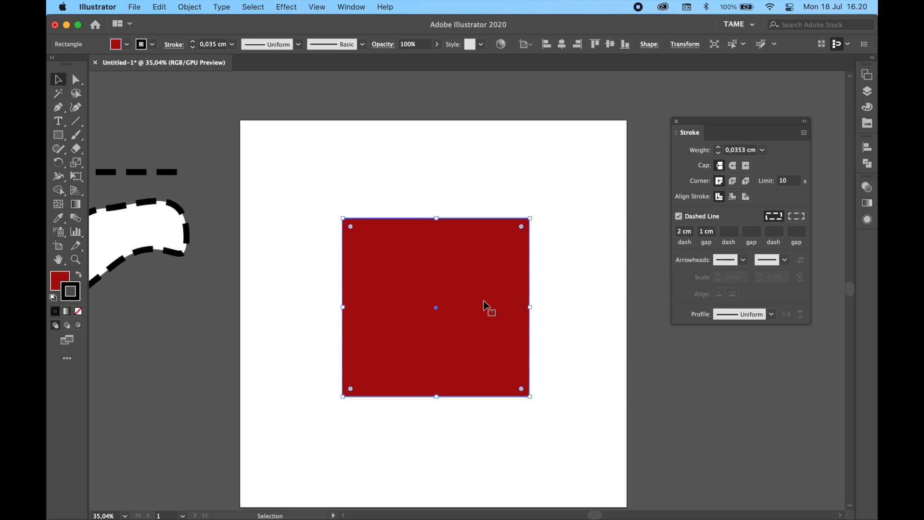
pyautogui.click(579, 226)
pyautogui.click(512, 269)
pyautogui.click(717, 147)
pyautogui.click(591, 159)
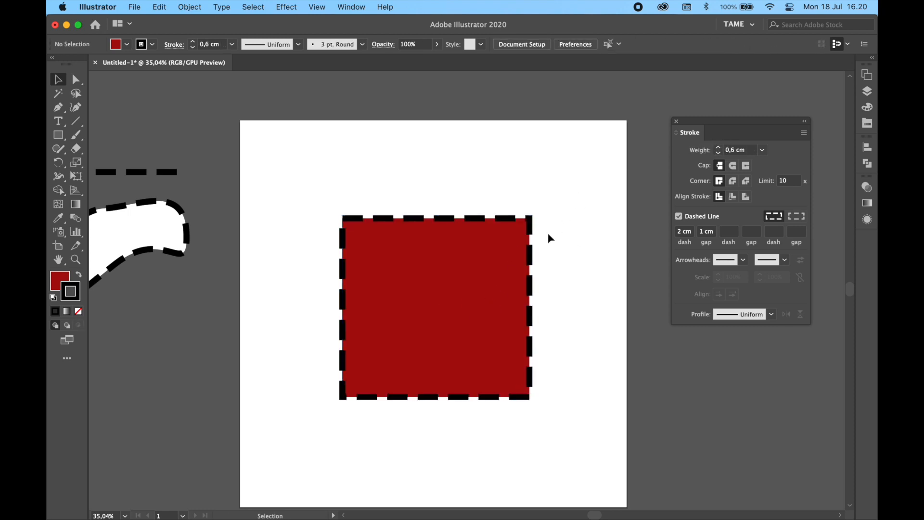
# Turn off Dashed Line for the red rectangle and move it toward the artboard's upper left
pyautogui.click(528, 252)
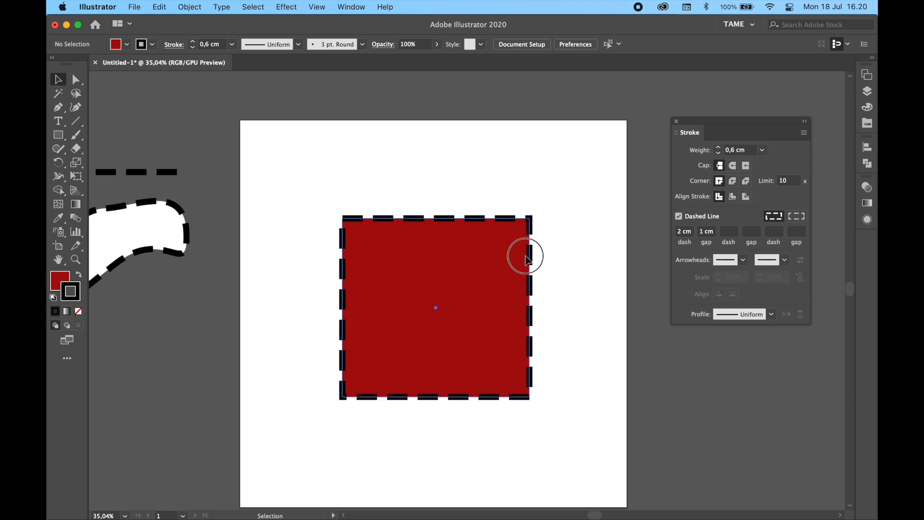
pyautogui.click(678, 216)
pyautogui.click(574, 209)
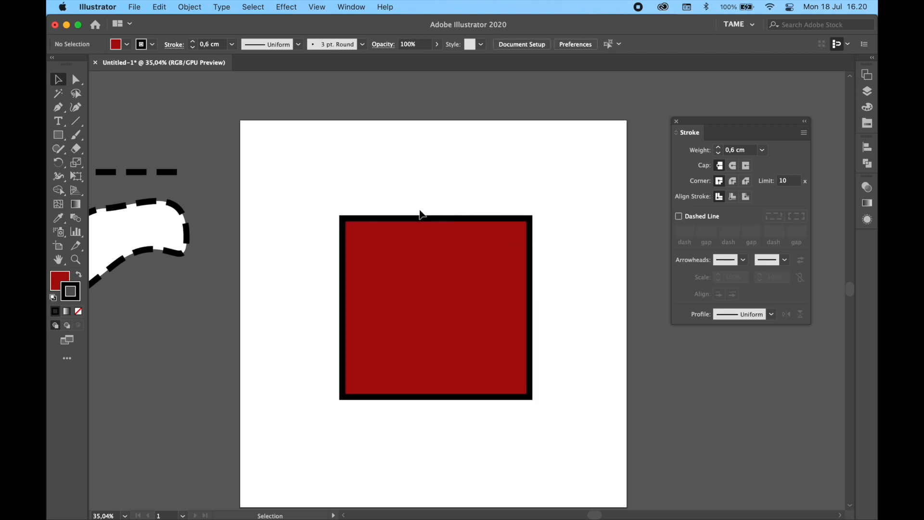
pyautogui.click(528, 309)
pyautogui.moveTo(488, 300); pyautogui.dragTo(421, 249)
pyautogui.click(480, 204)
# Draw a large tilted hexagon with the Polygon tool and move it to overlap the rectangle's lower right corner
pyautogui.moveTo(57, 135); pyautogui.dragTo(108, 178)
pyautogui.moveTo(480, 285); pyautogui.dragTo(594, 356)
pyautogui.press('v')
pyautogui.moveTo(532, 229); pyautogui.dragTo(569, 326)
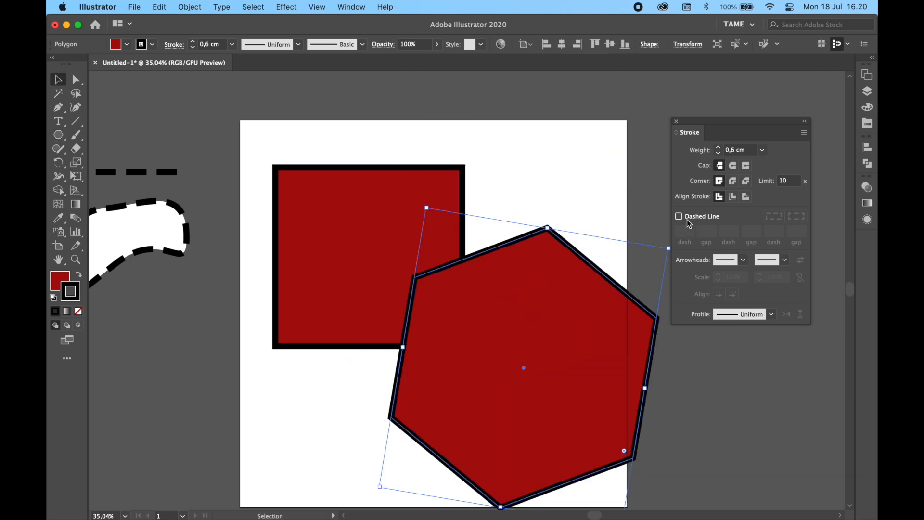
# Turn on Dashed Line for the hexagon and for the red rectangle
pyautogui.click(678, 216)
pyautogui.click(428, 204)
pyautogui.click(703, 221)
# Scale down the hexagon, place it directly beside the rectangle's right edge and deselect it
pyautogui.moveTo(567, 279); pyautogui.dragTo(515, 310)
pyautogui.moveTo(618, 278); pyautogui.dragTo(478, 385)
pyautogui.moveTo(414, 409)
pyautogui.mouseDown()
pyautogui.moveTo(505, 262)
pyautogui.moveTo(533, 239)
pyautogui.mouseUp()
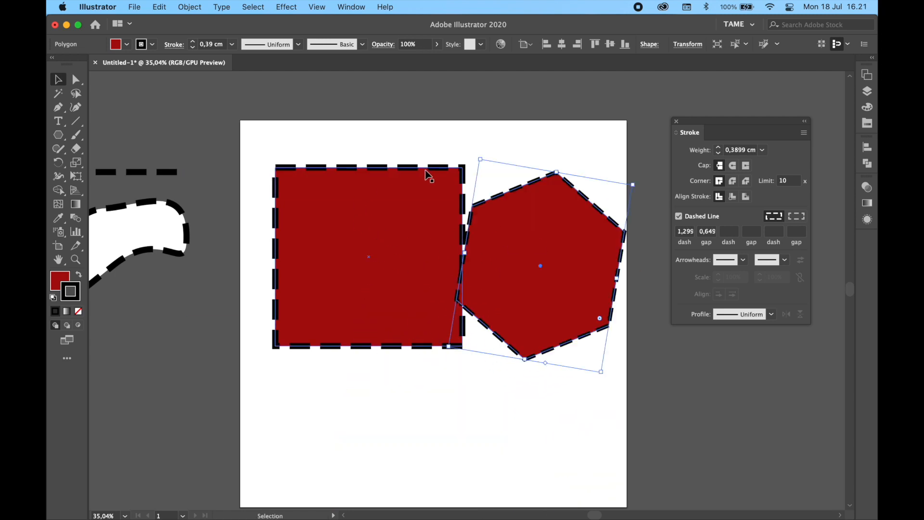
pyautogui.click(283, 158)
# Draw a short horizontal dashed line with the Pen tool below the red rectangle and select it
pyautogui.click(58, 107)
pyautogui.click(275, 400)
pyautogui.moveTo(323, 400)
pyautogui.mouseDown()
pyautogui.moveTo(353, 405)
pyautogui.moveTo(329, 402)
pyautogui.mouseUp()
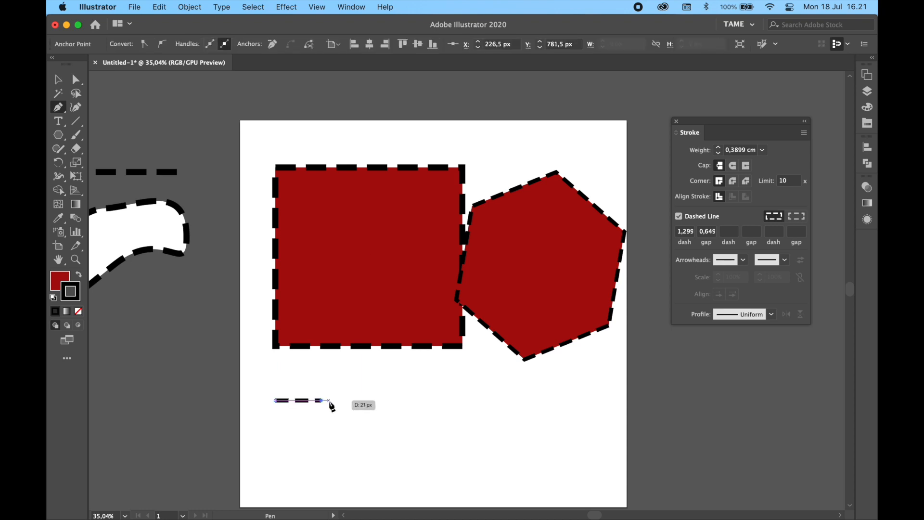
pyautogui.press('v')
pyautogui.click(374, 403)
pyautogui.click(308, 398)
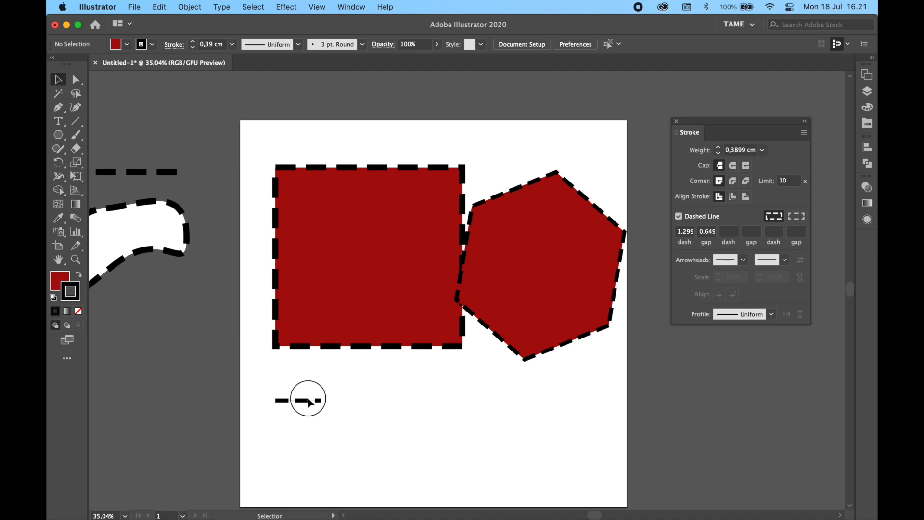
# Turn off Dashed Line for the short line below the red rectangle and deselect it
pyautogui.click(688, 218)
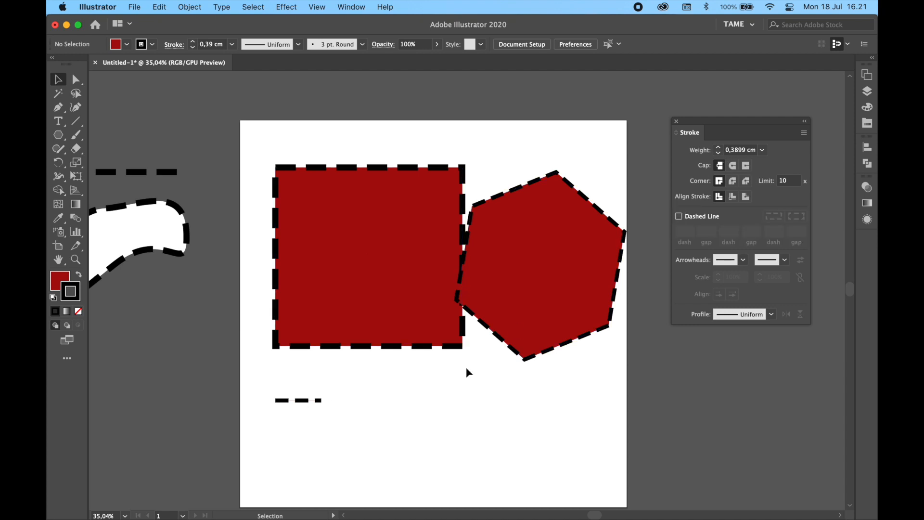
pyautogui.click(298, 402)
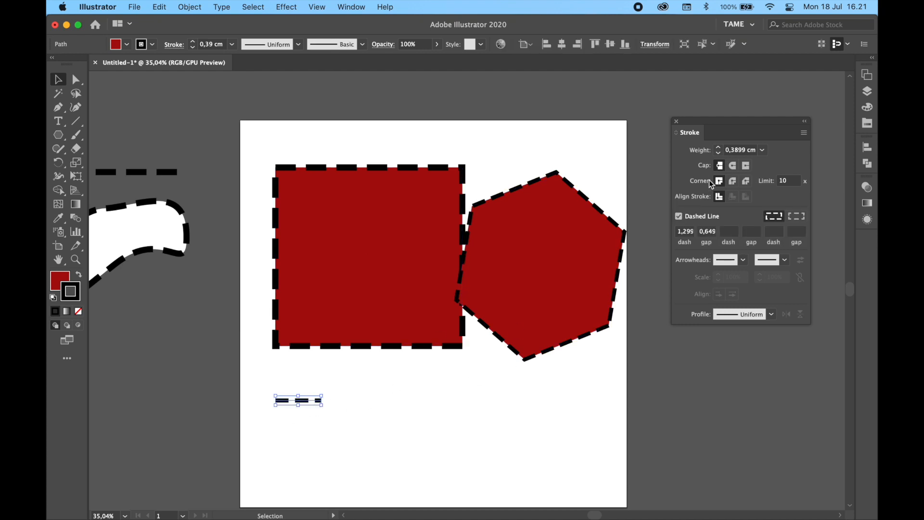
pyautogui.click(697, 215)
pyautogui.click(411, 396)
# Duplicate the short solid line to form a horizontal row of four evenly spaced dashes below the red rectangle
pyautogui.moveTo(314, 402); pyautogui.dragTo(371, 404)
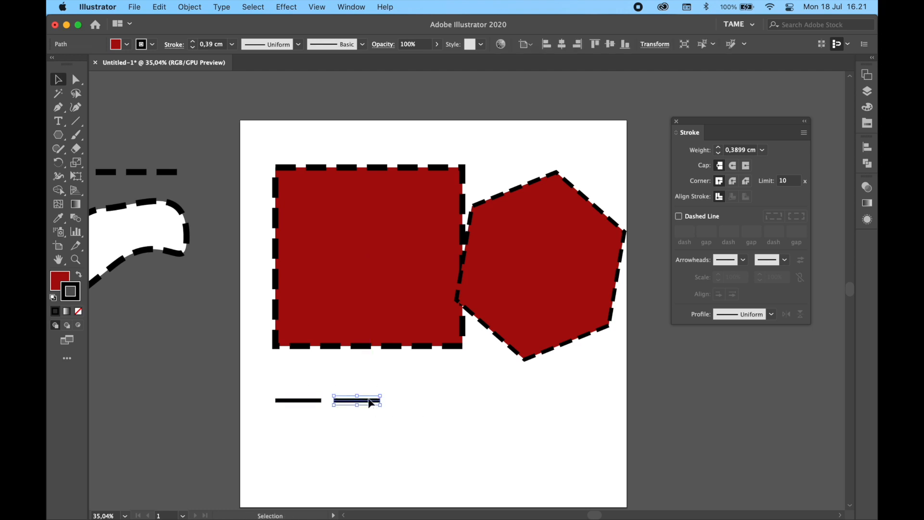
pyautogui.click(429, 397)
pyautogui.moveTo(407, 420); pyautogui.dragTo(462, 399)
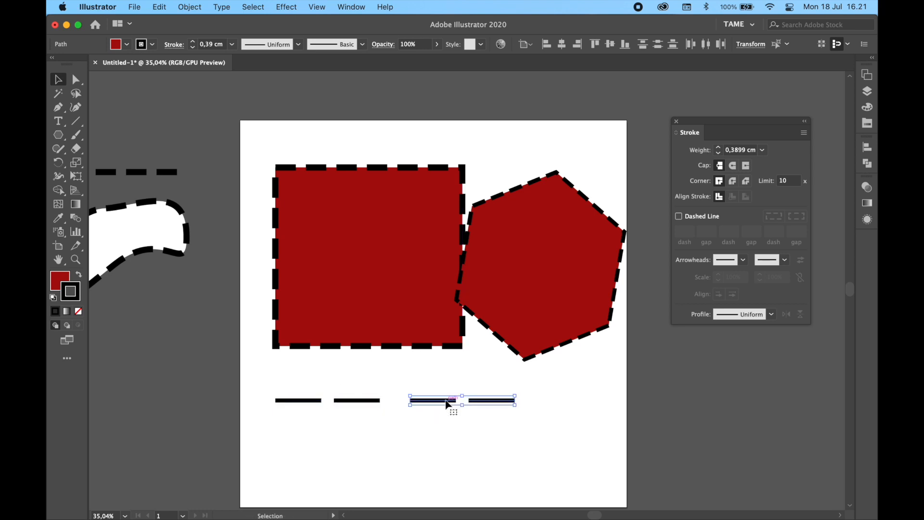
pyautogui.click(451, 448)
# Scale down the row of dashes, copy it below as a second row and add two vertical dashes at the right end
pyautogui.moveTo(456, 448); pyautogui.dragTo(289, 295)
pyautogui.moveTo(516, 306); pyautogui.dragTo(421, 315)
pyautogui.click(421, 356)
pyautogui.click(457, 341)
pyautogui.click(466, 315)
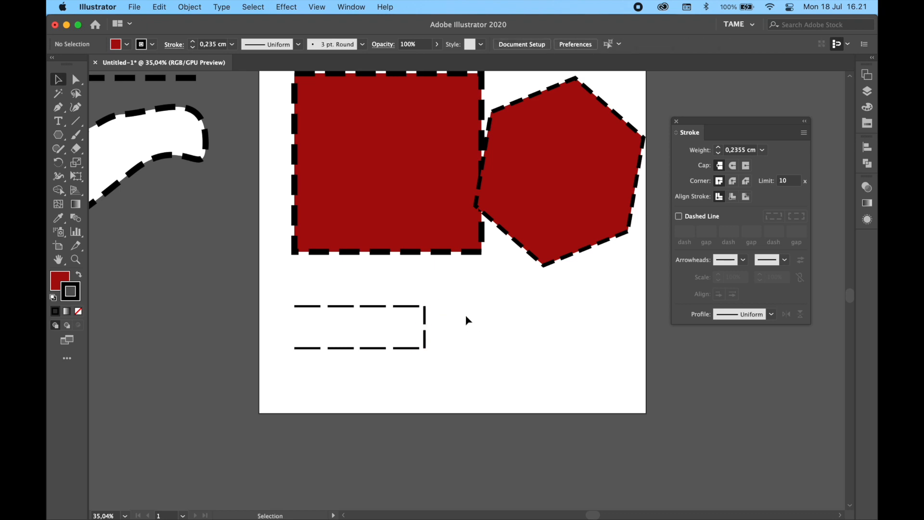
# Copy the two vertical dashes to the left end of the rows to close the hand-built dashed rectangle
pyautogui.click(425, 333)
pyautogui.moveTo(425, 338); pyautogui.dragTo(288, 332)
pyautogui.click(495, 330)
pyautogui.click(458, 340)
# Select a single dash and then the whole hand-built rectangle to examine its separate line pieces
pyautogui.moveTo(404, 326); pyautogui.dragTo(305, 291)
pyautogui.click(322, 313)
pyautogui.click(316, 312)
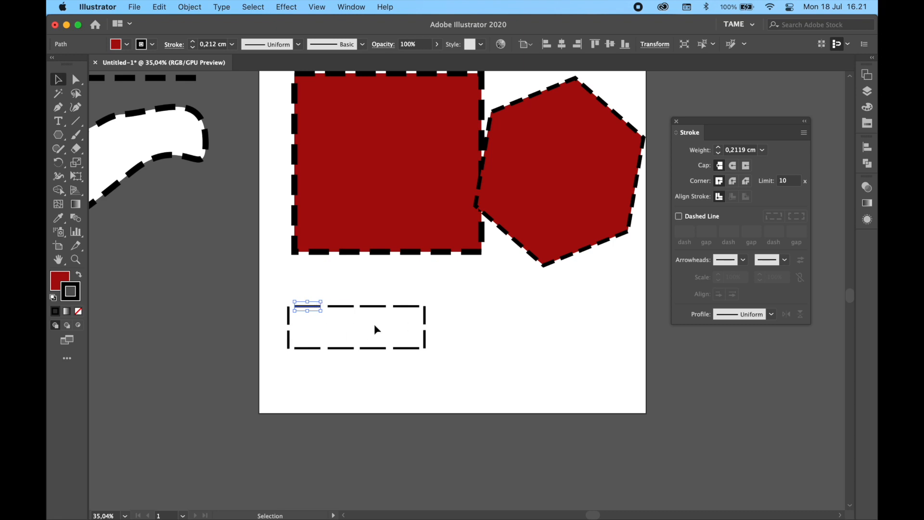
pyautogui.moveTo(279, 288); pyautogui.dragTo(461, 365)
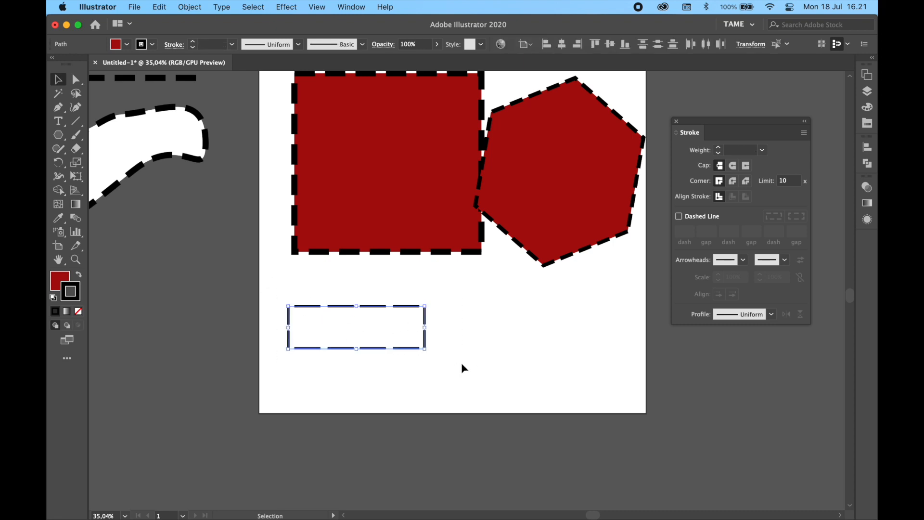
pyautogui.click(524, 349)
# Move the hexagon down beside the hand-built dashed rectangle, overlapping the red rectangle's lower right corner, and deselect it
pyautogui.moveTo(536, 208); pyautogui.dragTo(509, 301)
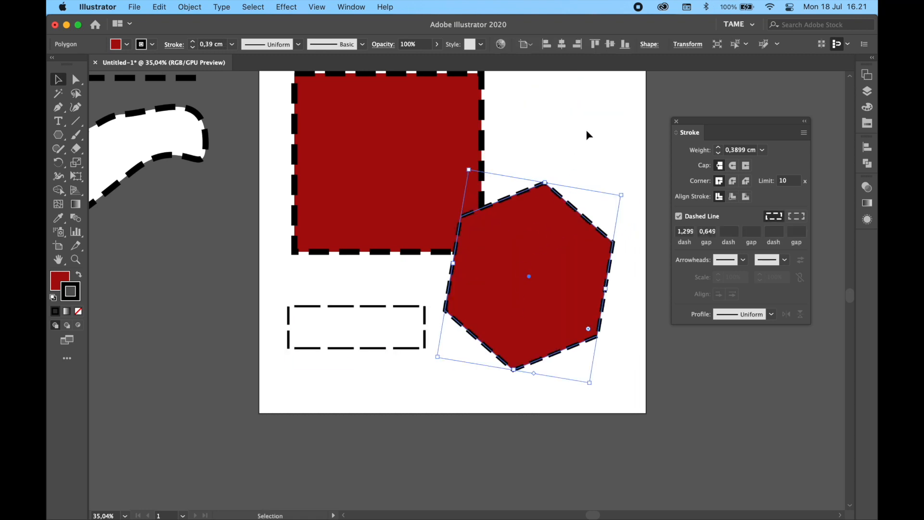
pyautogui.scroll(5, 655, 196)
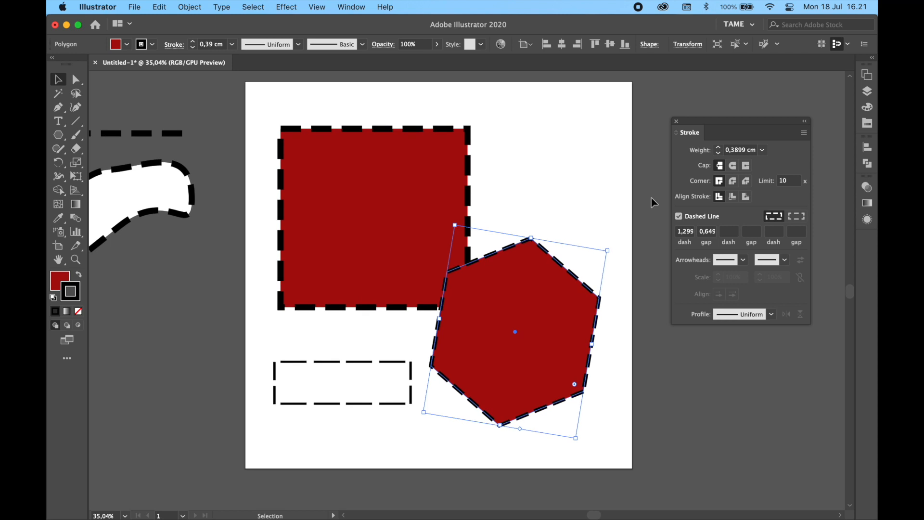
pyautogui.click(578, 209)
# Move the dashed curve and the long straight dashed line onto the artboard, placing the straight line above the red rectangle
pyautogui.scroll(-1, 483, 235)
pyautogui.scroll(-1, 484, 234)
pyautogui.moveTo(175, 213)
pyautogui.mouseDown()
pyautogui.moveTo(412, 142)
pyautogui.moveTo(588, 114)
pyautogui.moveTo(602, 182)
pyautogui.moveTo(529, 203)
pyautogui.moveTo(479, 255)
pyautogui.moveTo(378, 308)
pyautogui.mouseUp()
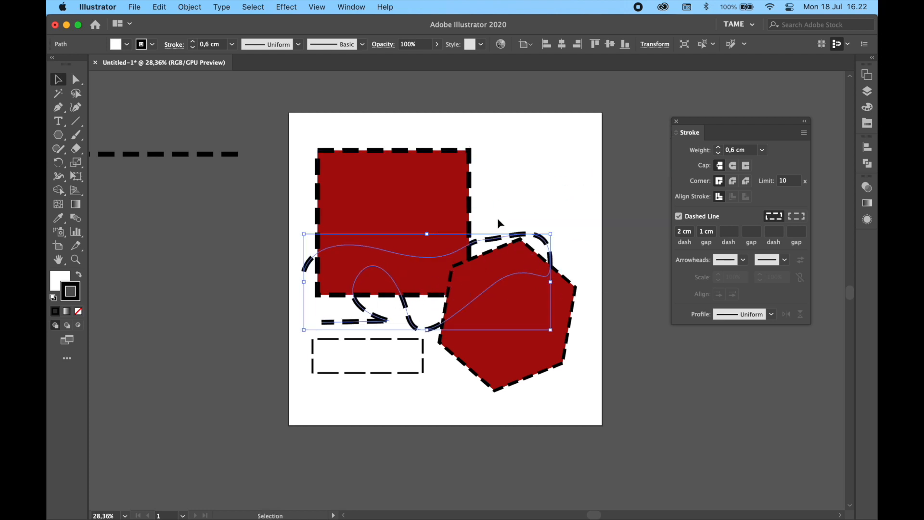
pyautogui.click(107, 140)
pyautogui.moveTo(126, 155)
pyautogui.mouseDown()
pyautogui.moveTo(331, 135)
pyautogui.moveTo(462, 140)
pyautogui.mouseUp()
pyautogui.click(531, 198)
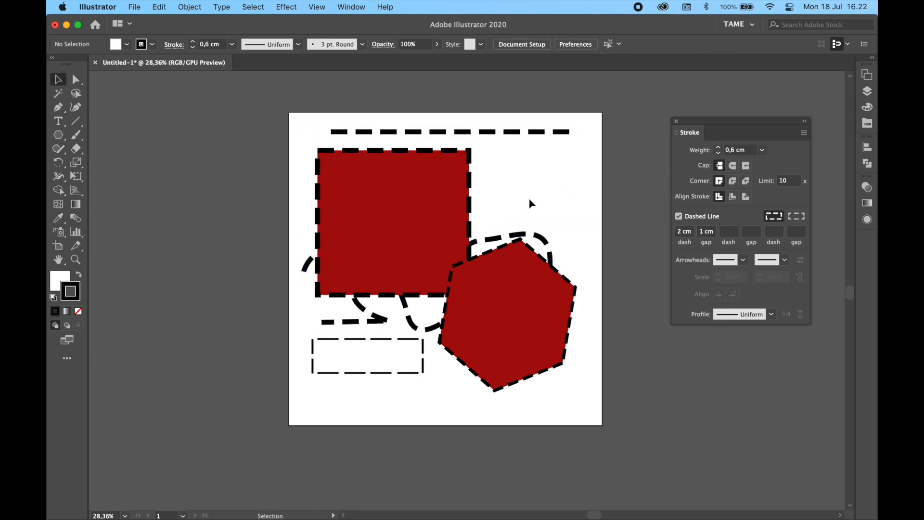
# Spread the shapes out: hexagon in the artboard's lower right corner, red rectangle slightly down and left, dashed curve at the upper right
pyautogui.moveTo(517, 311); pyautogui.dragTo(561, 354)
pyautogui.moveTo(449, 233); pyautogui.dragTo(433, 245)
pyautogui.moveTo(516, 235)
pyautogui.mouseDown()
pyautogui.moveTo(582, 190)
pyautogui.moveTo(572, 203)
pyautogui.mouseUp()
pyautogui.moveTo(570, 374); pyautogui.dragTo(548, 361)
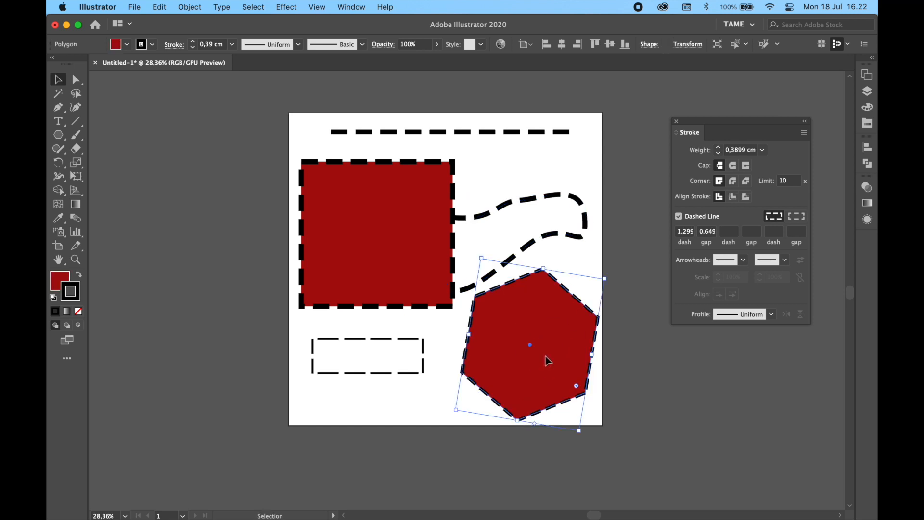